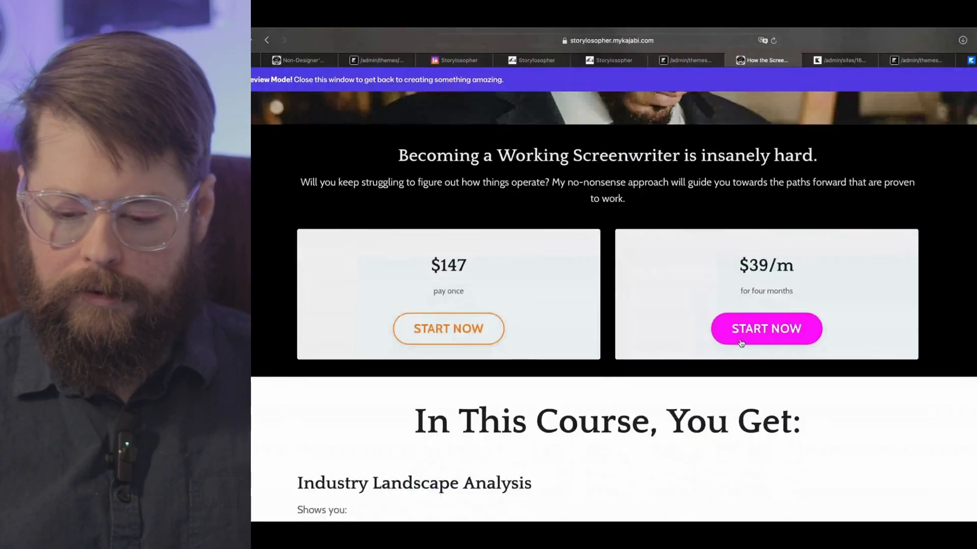
# Review the course sales page preview, from the pricing and course contents to the money-back guarantee and the hero
pyautogui.scroll(-6, 726, 226)
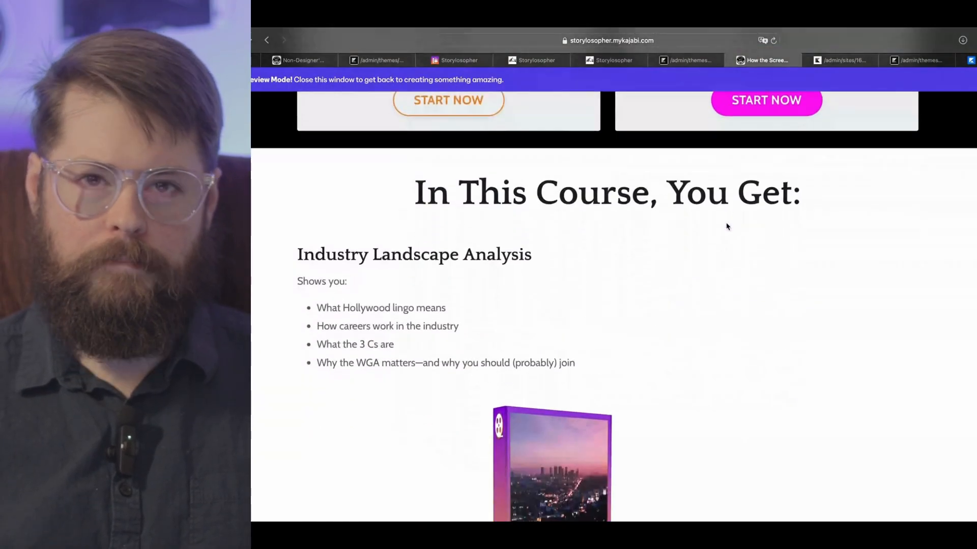
pyautogui.scroll(-10, 727, 226)
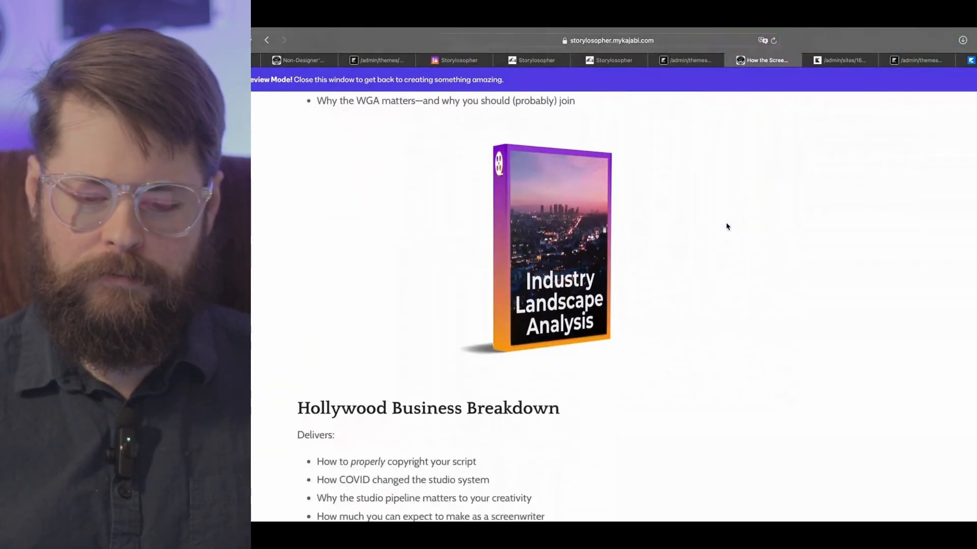
pyautogui.scroll(-15, 727, 226)
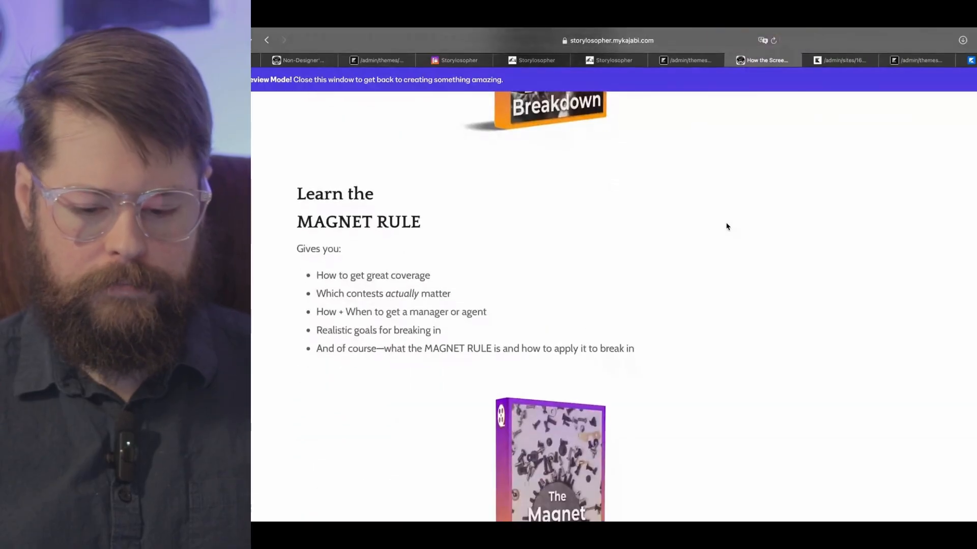
pyautogui.scroll(-10, 727, 226)
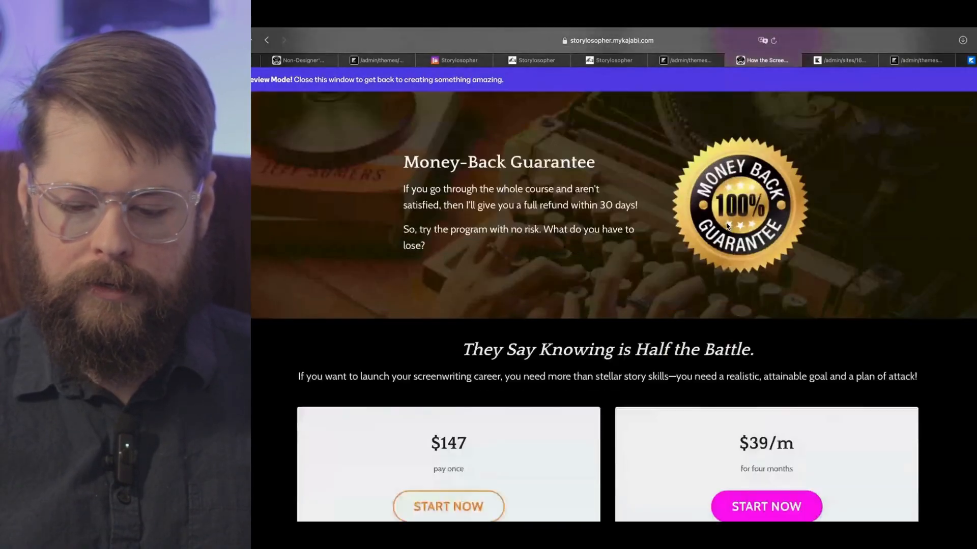
pyautogui.scroll(16, 727, 226)
pyautogui.scroll(20, 726, 226)
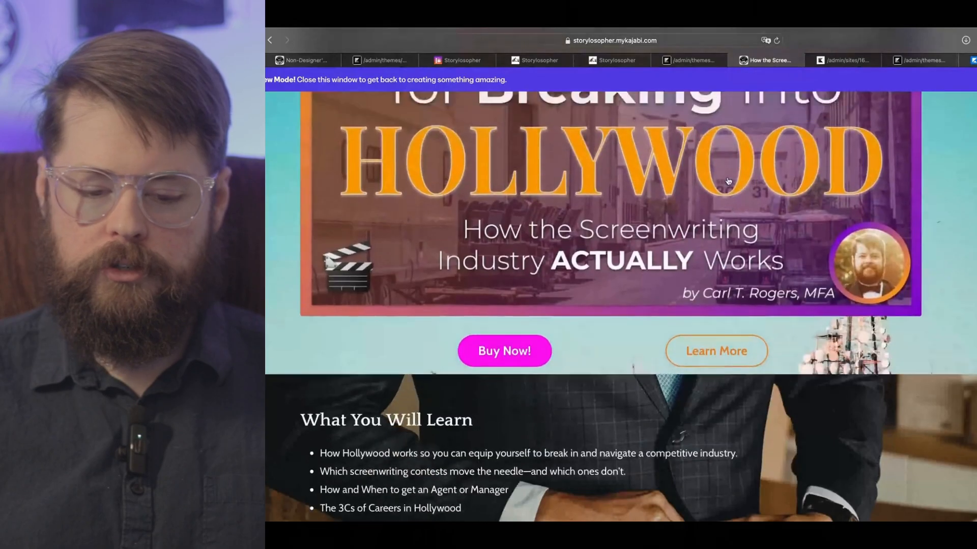
pyautogui.scroll(10, 727, 181)
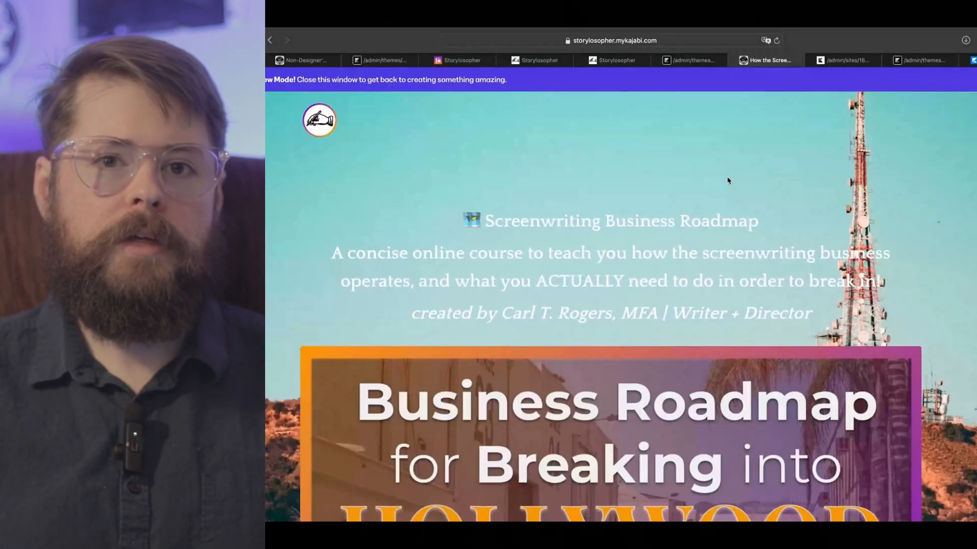
pyautogui.scroll(-5, 728, 180)
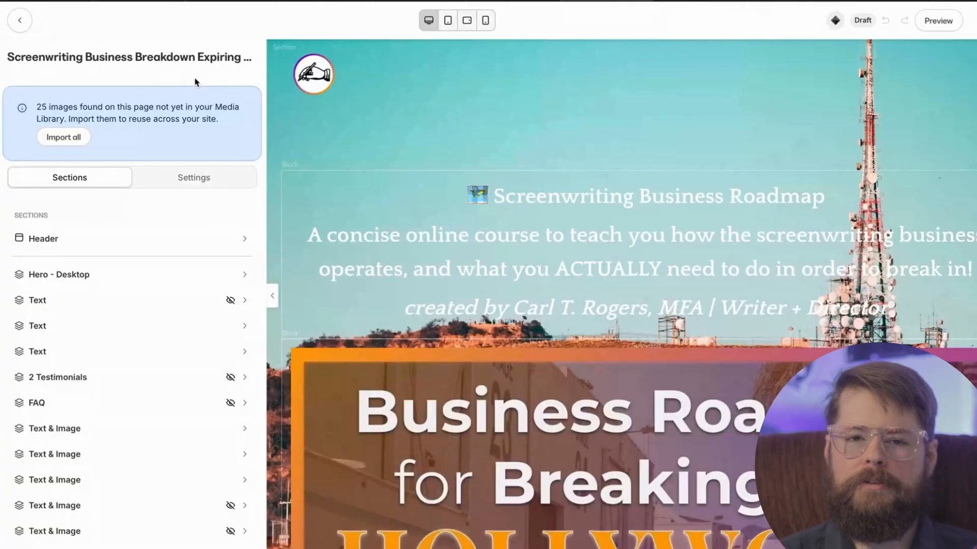
# Format the "Screenwriting Business Roadmap" title line in the hero text block as Heading 1
pyautogui.scroll(-1, 527, 251)
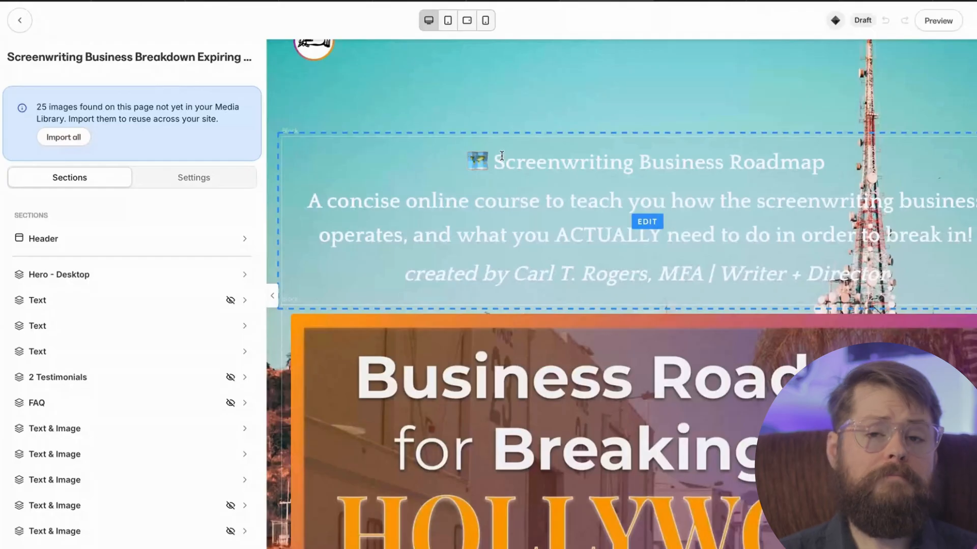
pyautogui.scroll(-2, 502, 155)
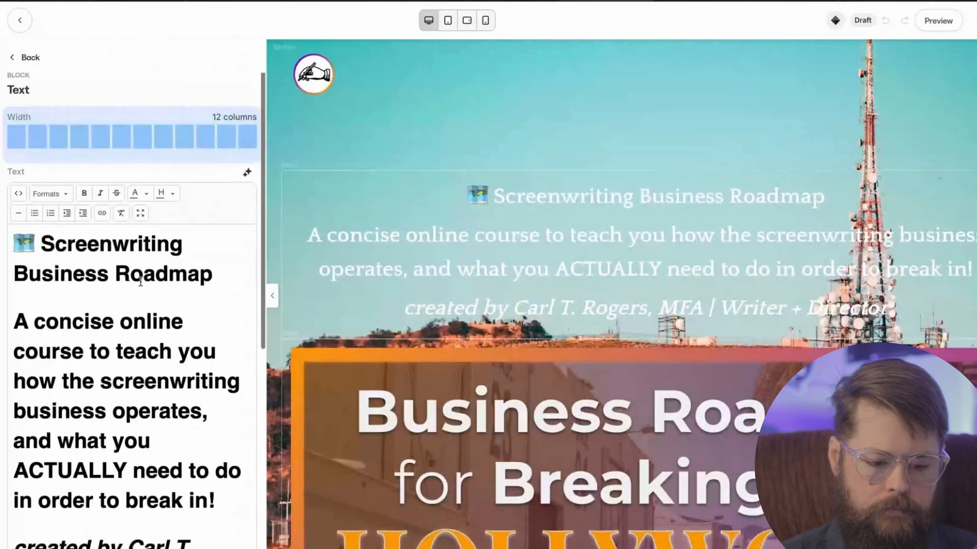
pyautogui.scroll(-4, 131, 284)
pyautogui.scroll(5, 131, 285)
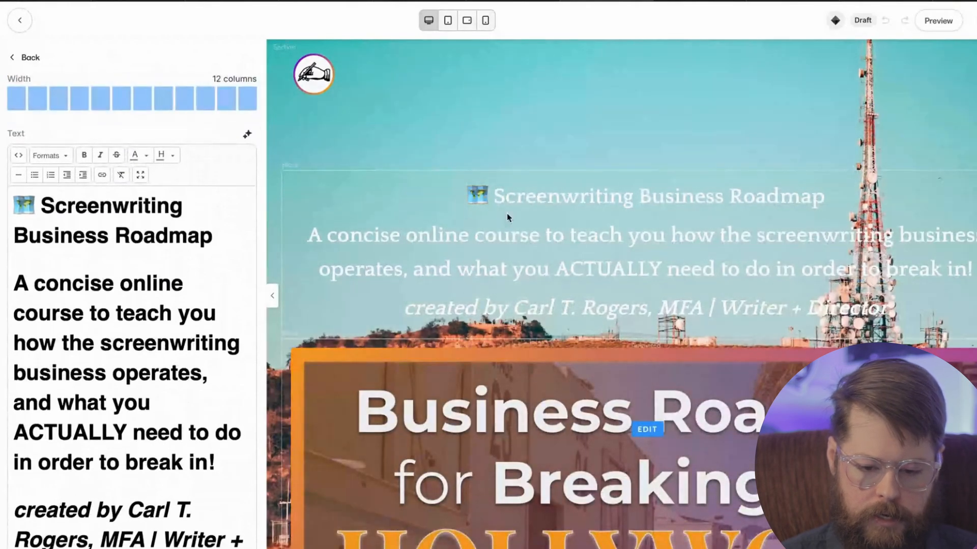
pyautogui.click(134, 236)
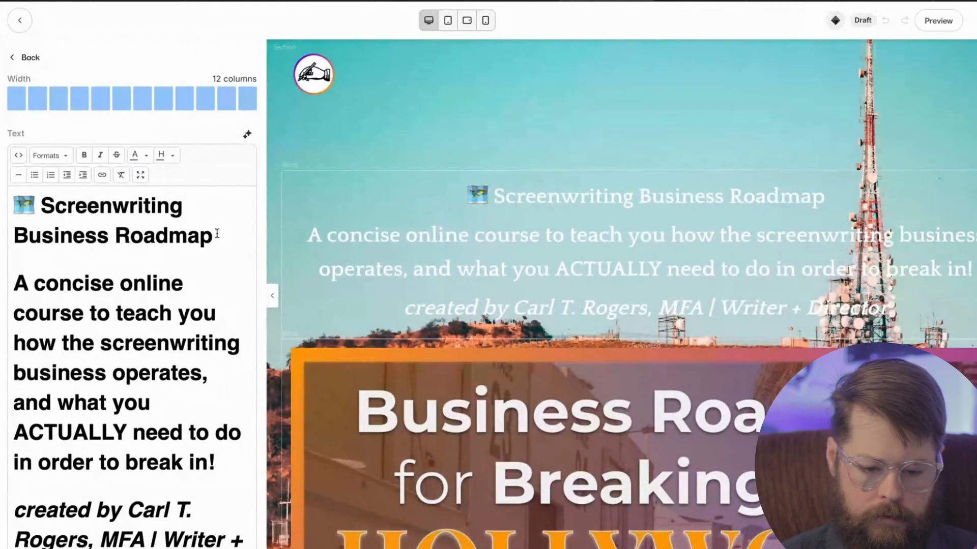
pyautogui.moveTo(215, 233); pyautogui.dragTo(15, 203)
pyautogui.click(56, 157)
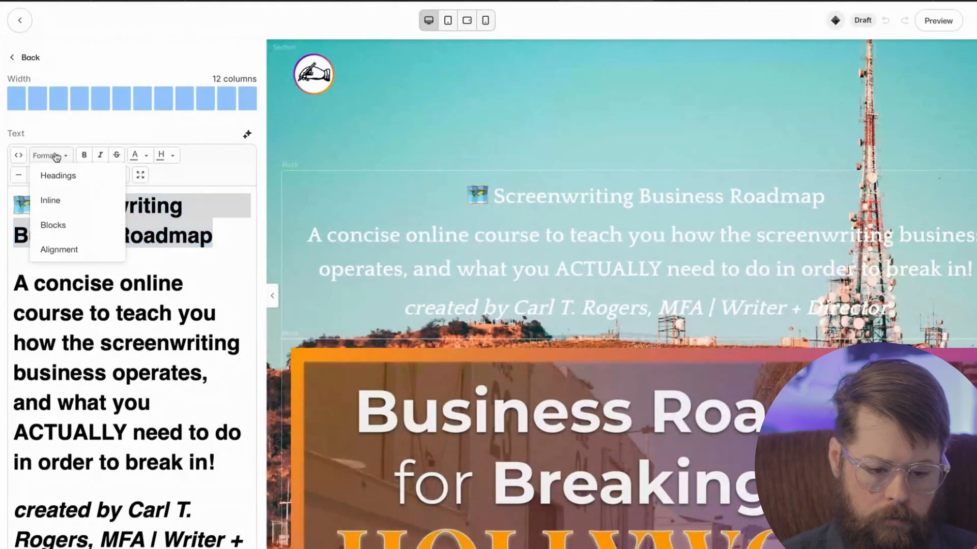
pyautogui.moveTo(64, 175)
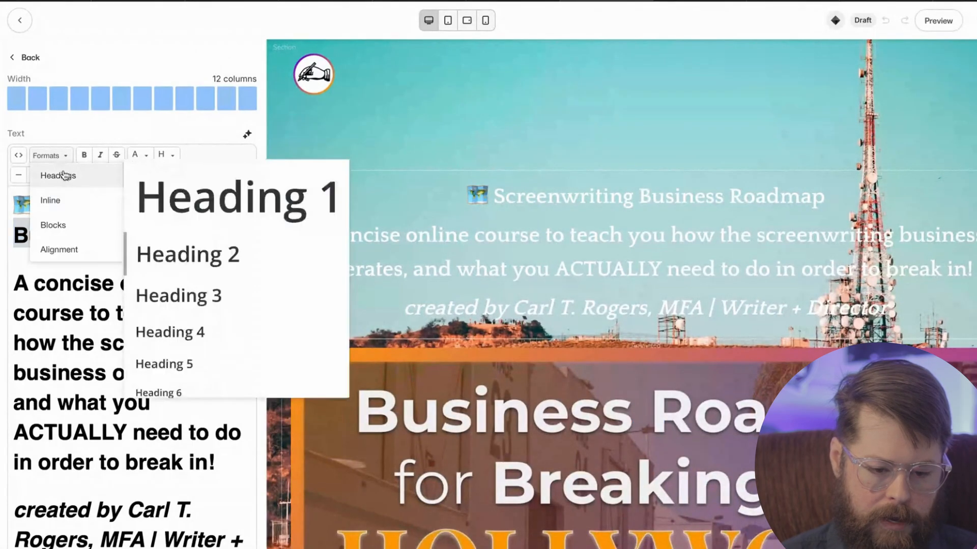
pyautogui.click(178, 199)
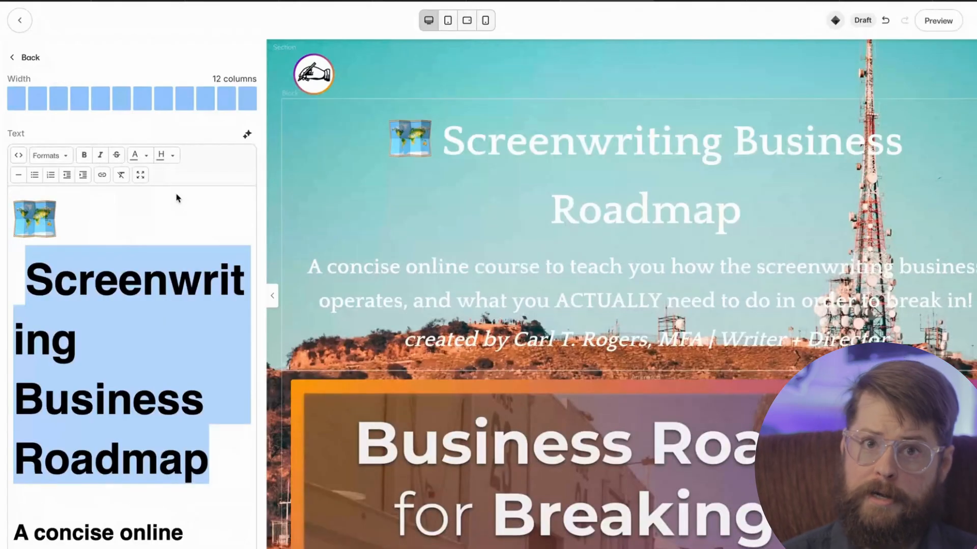
# Change the italic "created by" credit line in the hero text block to Paragraph format
pyautogui.scroll(-7, 180, 359)
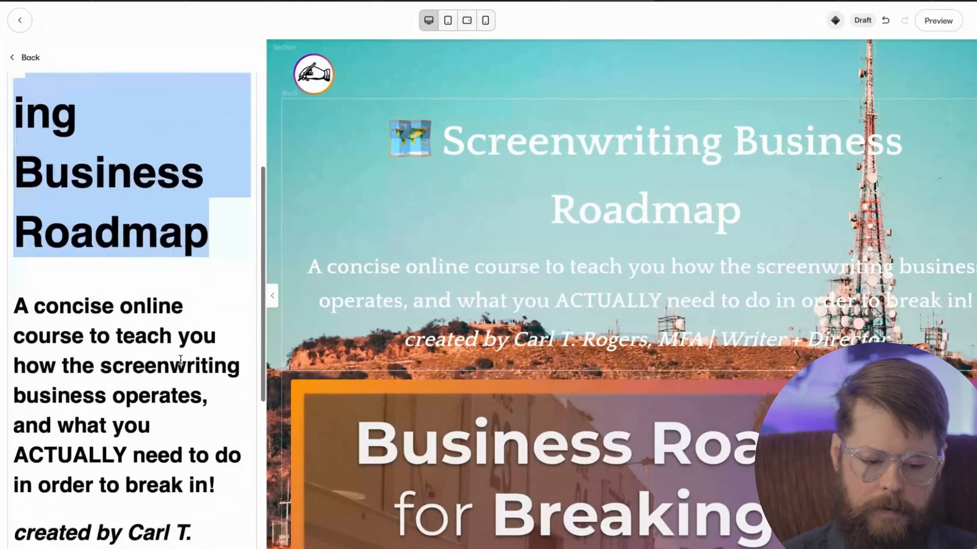
pyautogui.click(15, 195)
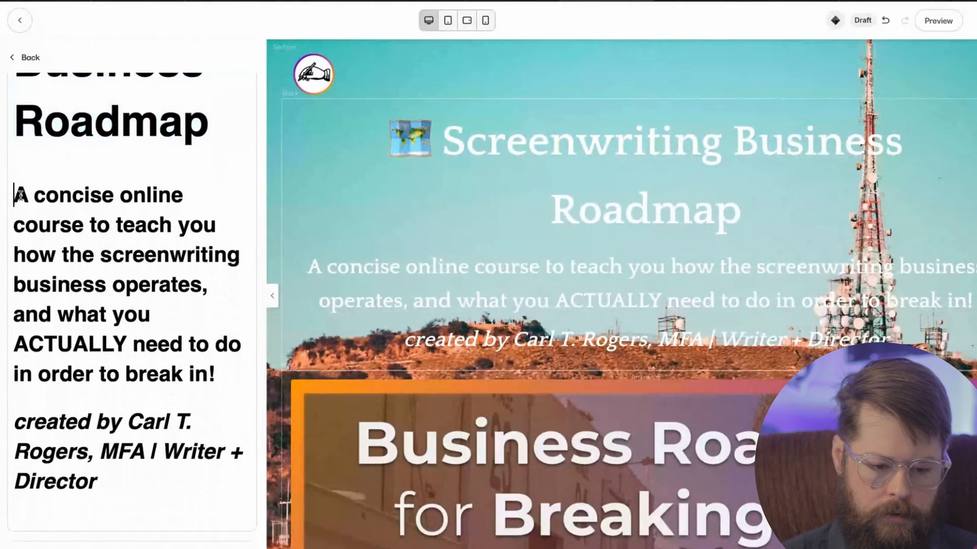
pyautogui.moveTo(15, 196); pyautogui.dragTo(220, 368)
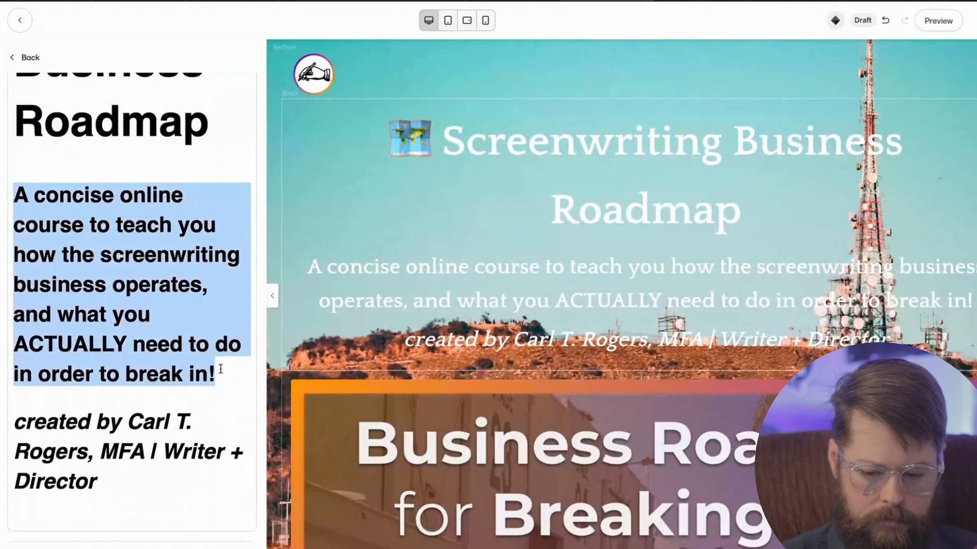
pyautogui.scroll(-2, 173, 365)
pyautogui.moveTo(104, 382); pyautogui.dragTo(12, 325)
pyautogui.scroll(8, 130, 147)
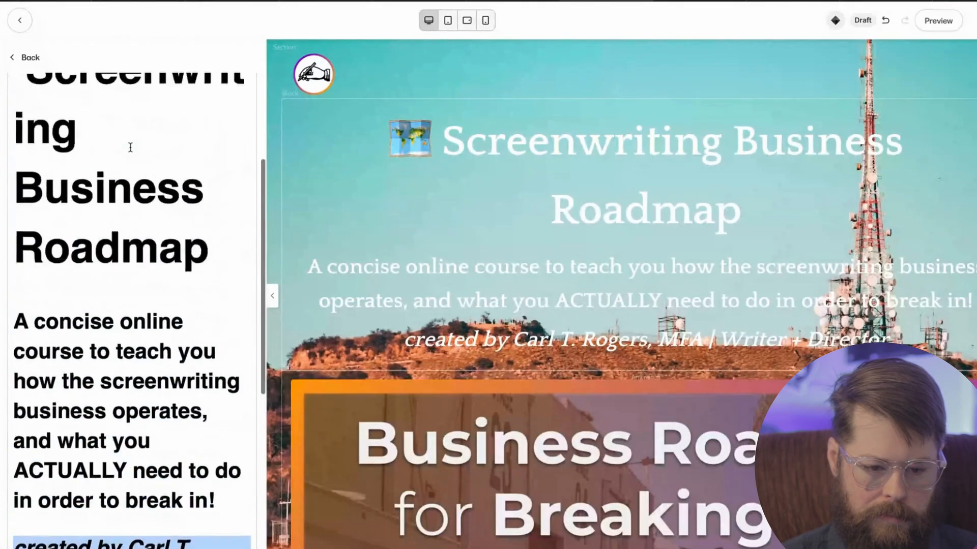
pyautogui.click(67, 127)
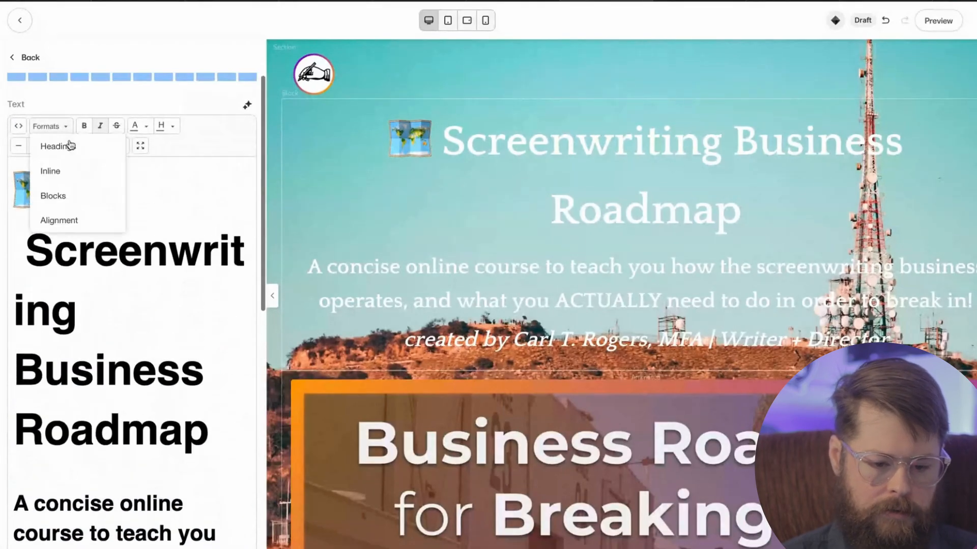
pyautogui.moveTo(76, 179)
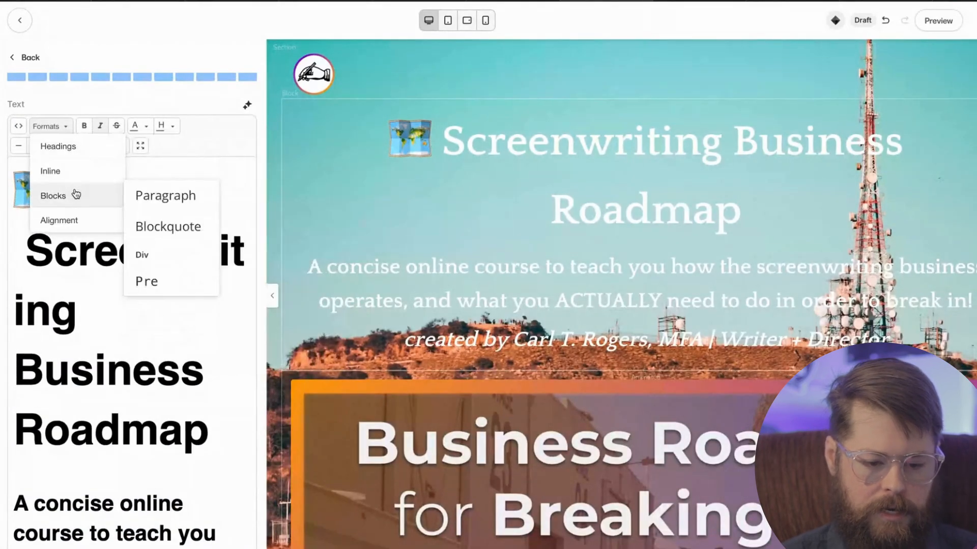
pyautogui.click(147, 196)
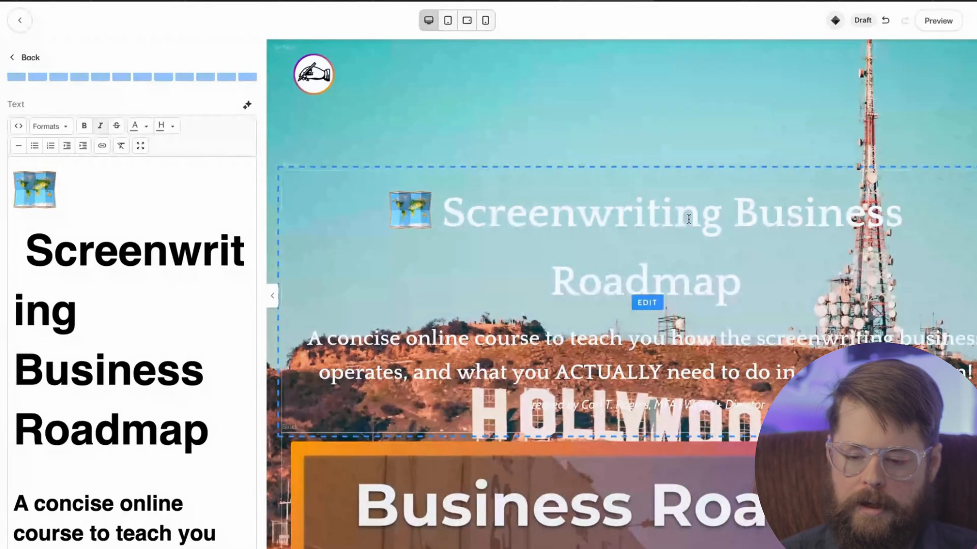
# Expand the hero text block's Desktop Layout settings and set the block's width to 10 columns
pyautogui.scroll(-10, 686, 230)
pyautogui.scroll(-4, 686, 231)
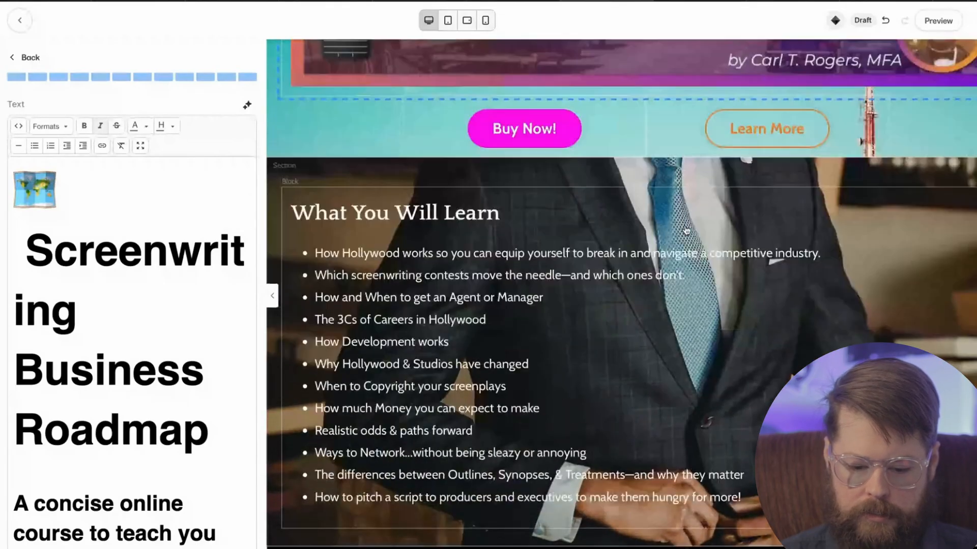
pyautogui.scroll(10, 687, 231)
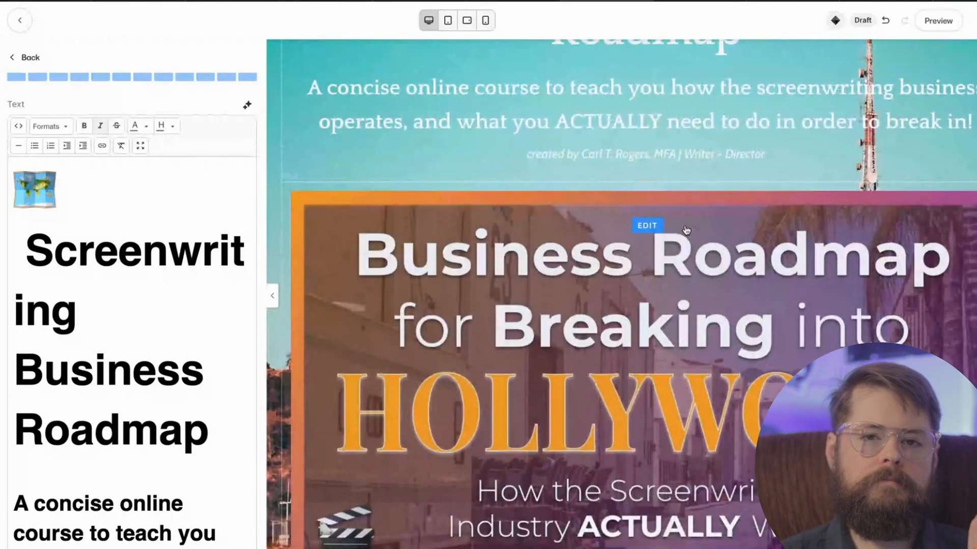
pyautogui.scroll(5, 687, 231)
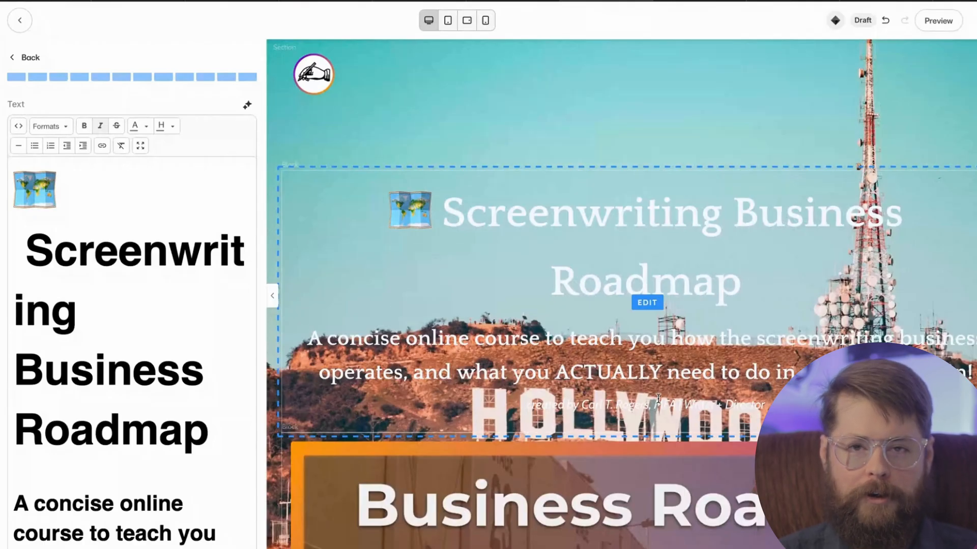
pyautogui.scroll(-1, 659, 399)
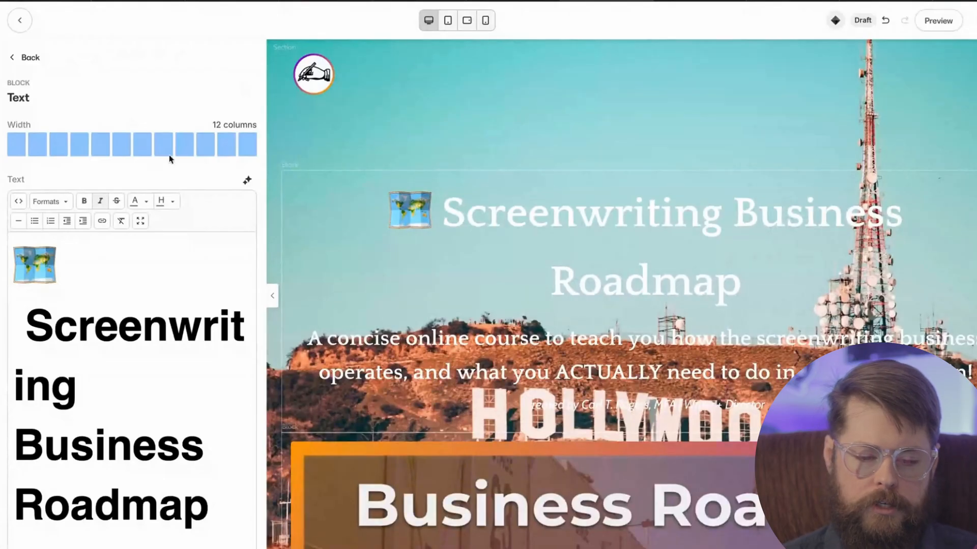
pyautogui.scroll(-10, 175, 149)
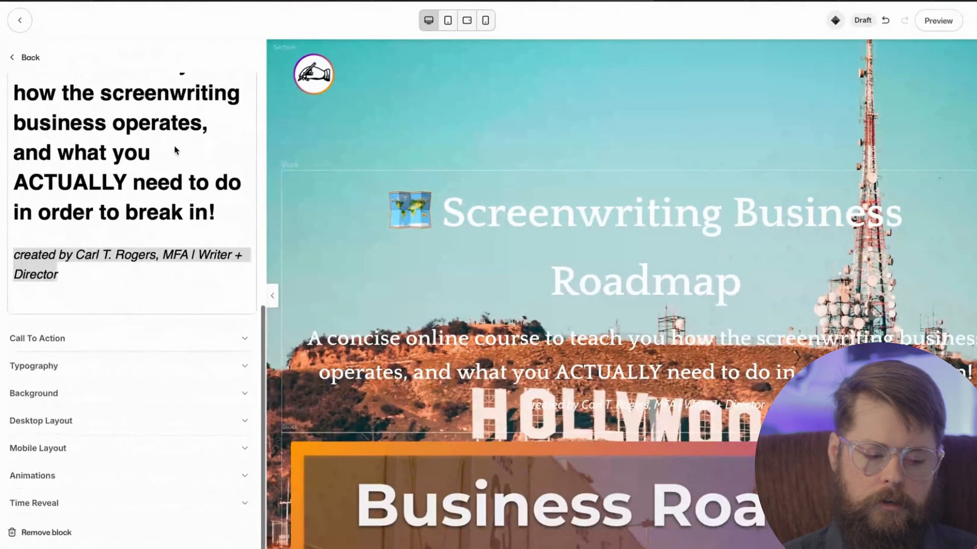
pyautogui.click(50, 427)
pyautogui.scroll(-5, 148, 398)
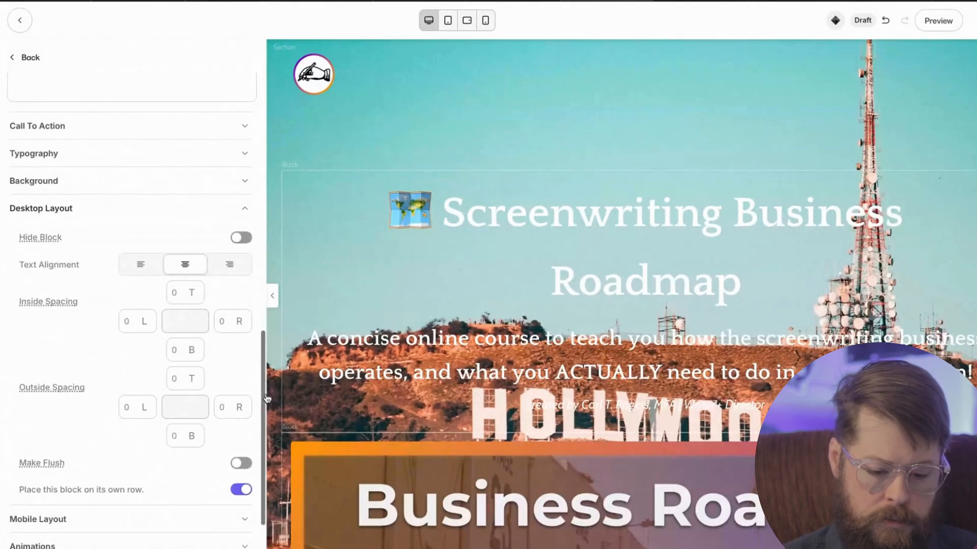
pyautogui.scroll(15, 166, 415)
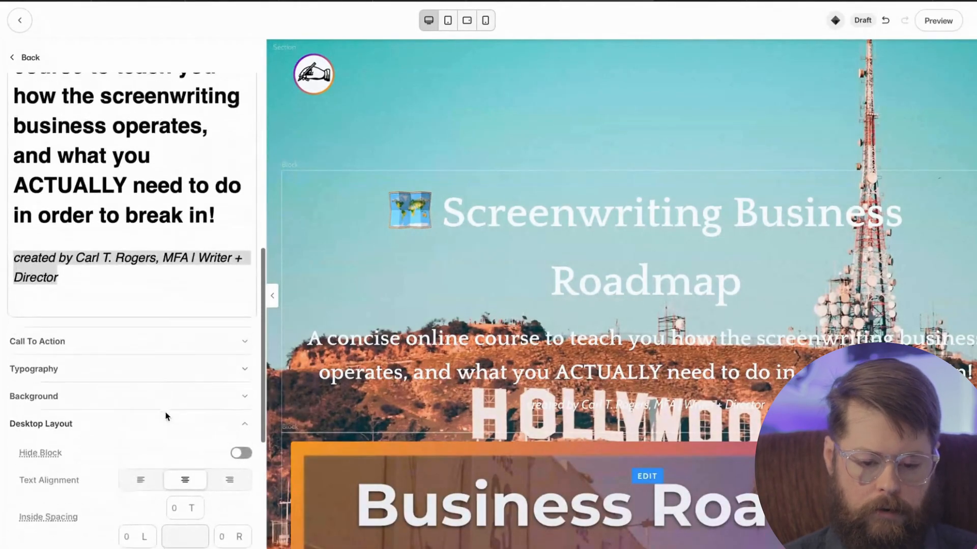
pyautogui.scroll(5, 165, 416)
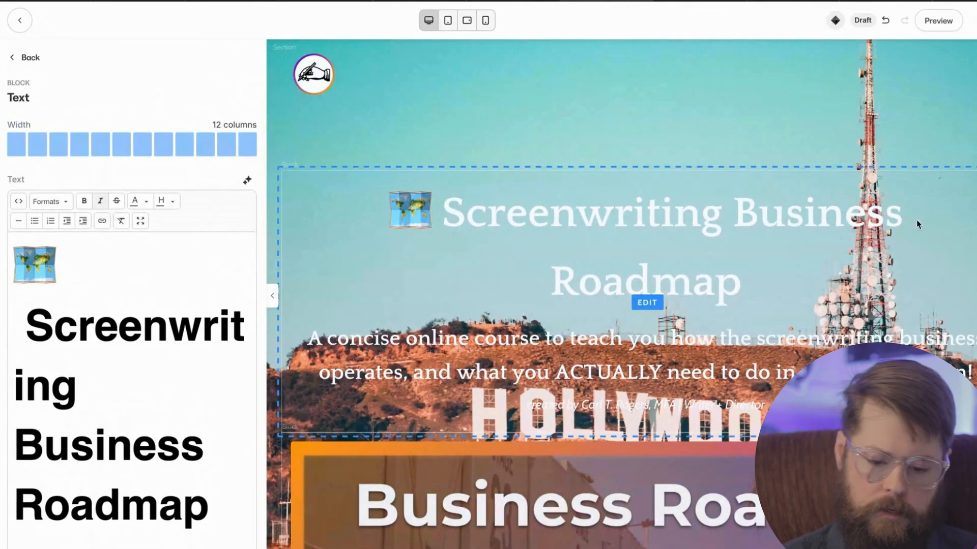
pyautogui.click(206, 152)
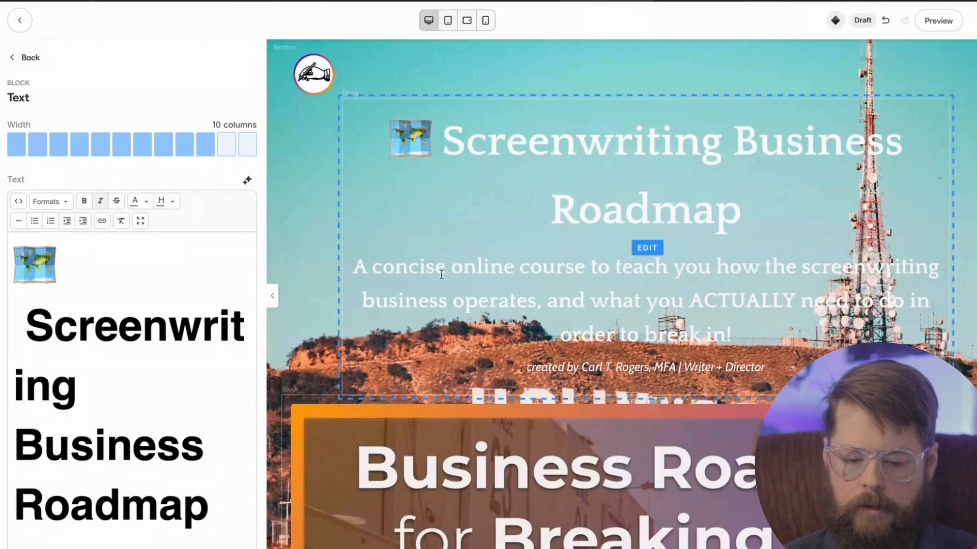
# Set the width of the "Business Roadmap for Breaking into Hollywood" banner image block to 9 columns
pyautogui.scroll(-5, 441, 274)
pyautogui.click(467, 286)
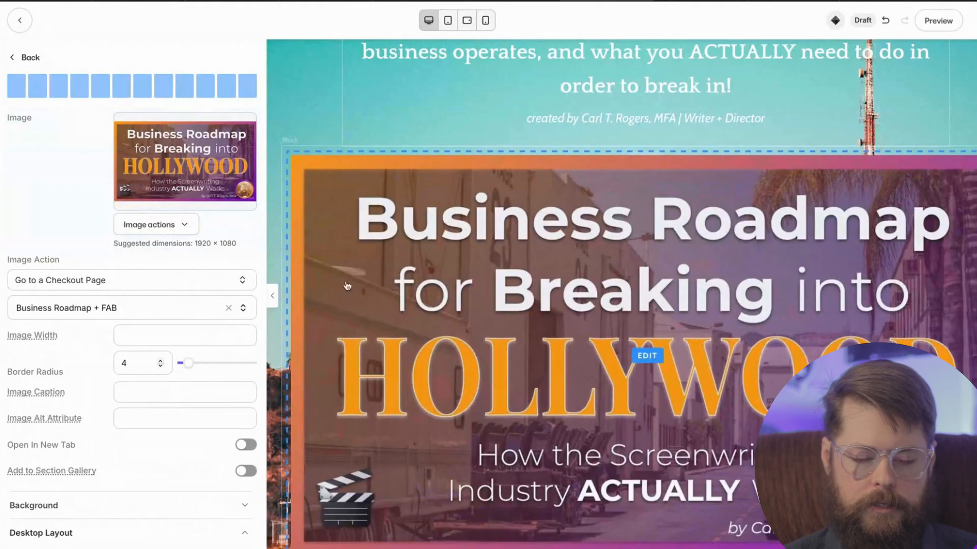
pyautogui.click(272, 298)
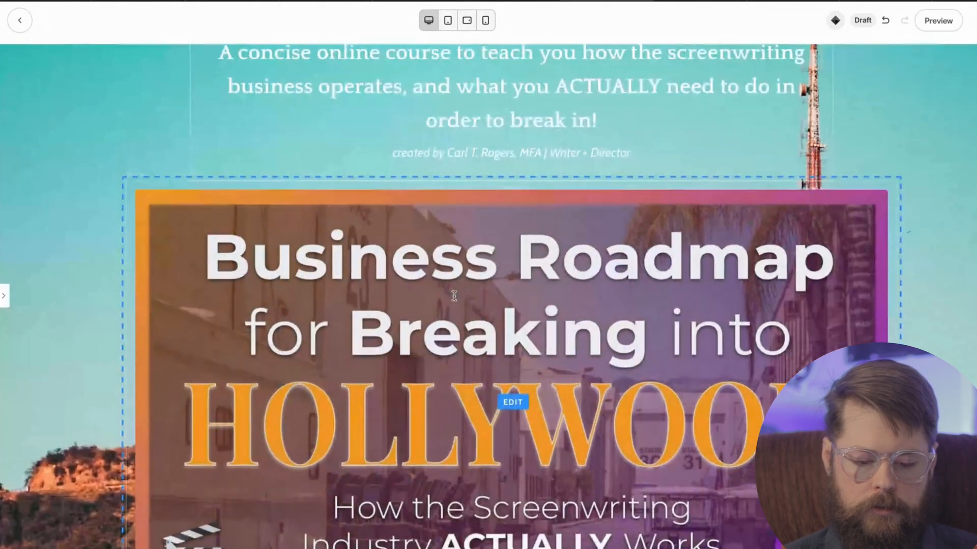
pyautogui.scroll(-1, 453, 296)
pyautogui.scroll(1, 454, 296)
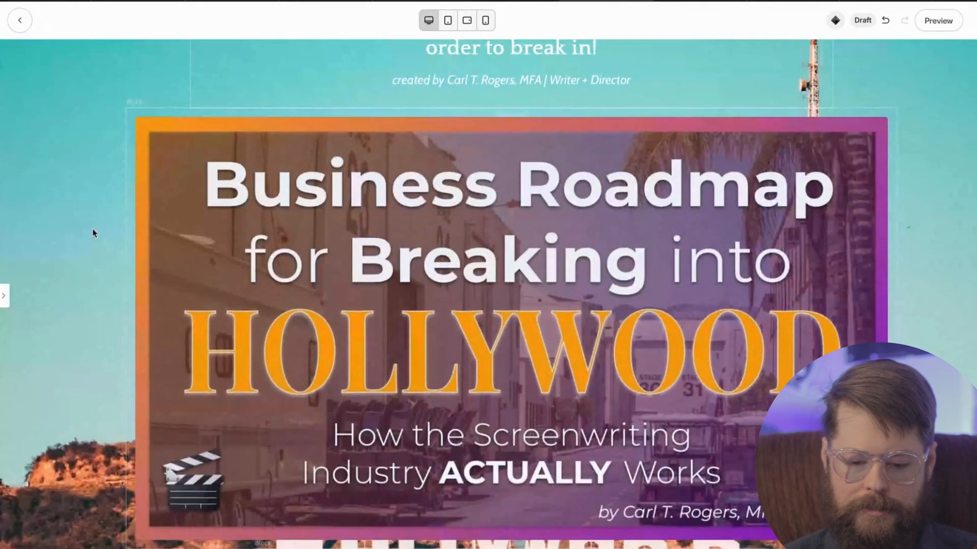
pyautogui.click(4, 296)
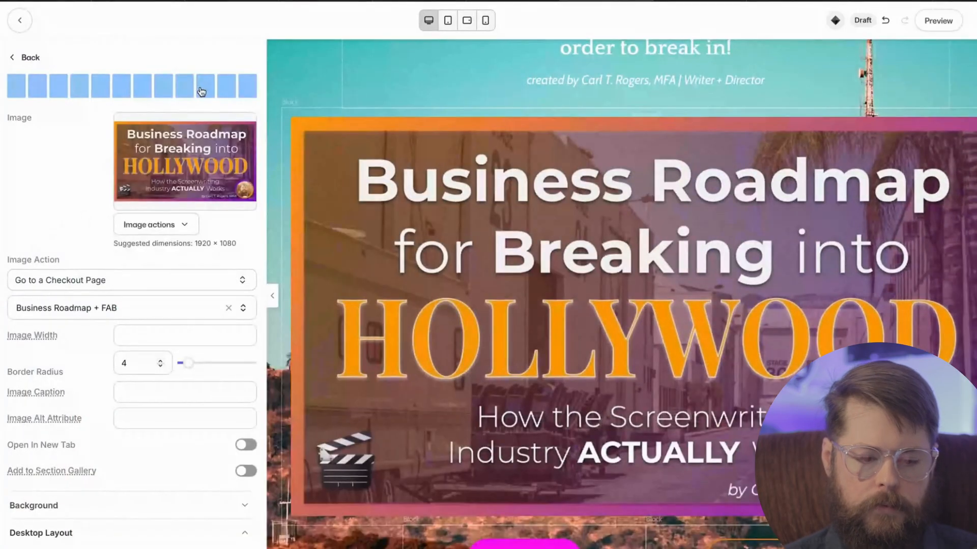
pyautogui.click(181, 91)
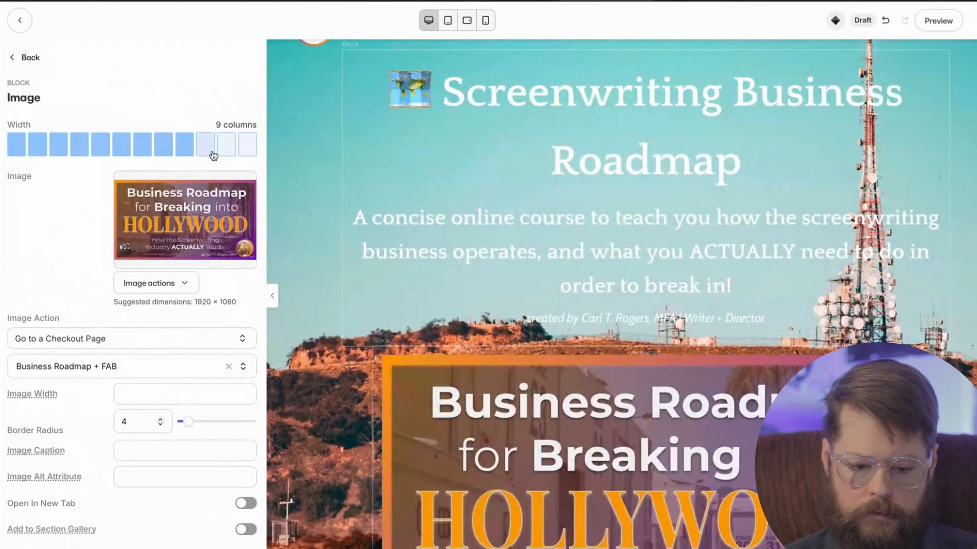
# Try the "Business Roadmap for Breaking into Hollywood" banner image block at a width of 10 columns
pyautogui.click(213, 155)
pyautogui.scroll(-5, 466, 228)
pyautogui.scroll(1, 466, 231)
pyautogui.scroll(-1, 466, 232)
pyautogui.scroll(1, 467, 232)
pyautogui.scroll(3, 466, 232)
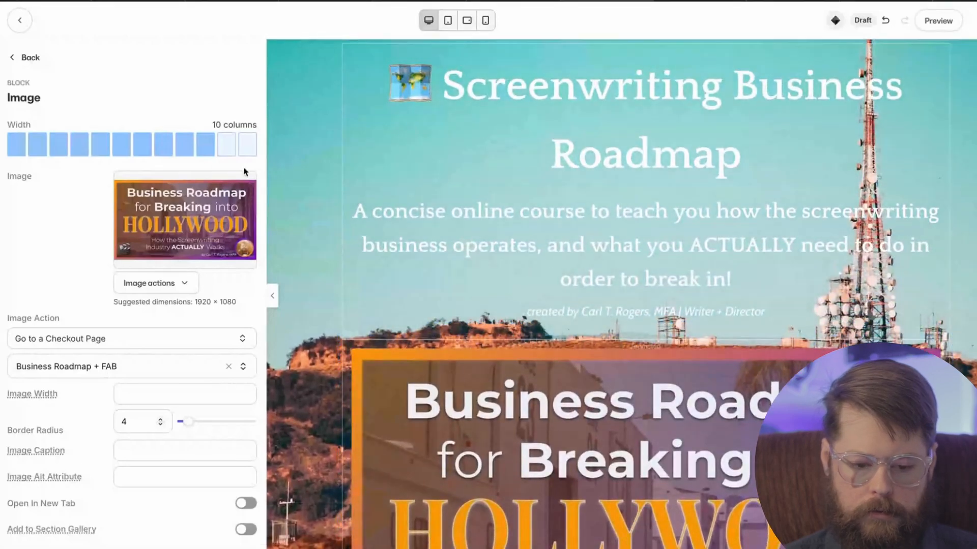
# Set the width of the hero section's banner image block to 8 columns
pyautogui.click(162, 149)
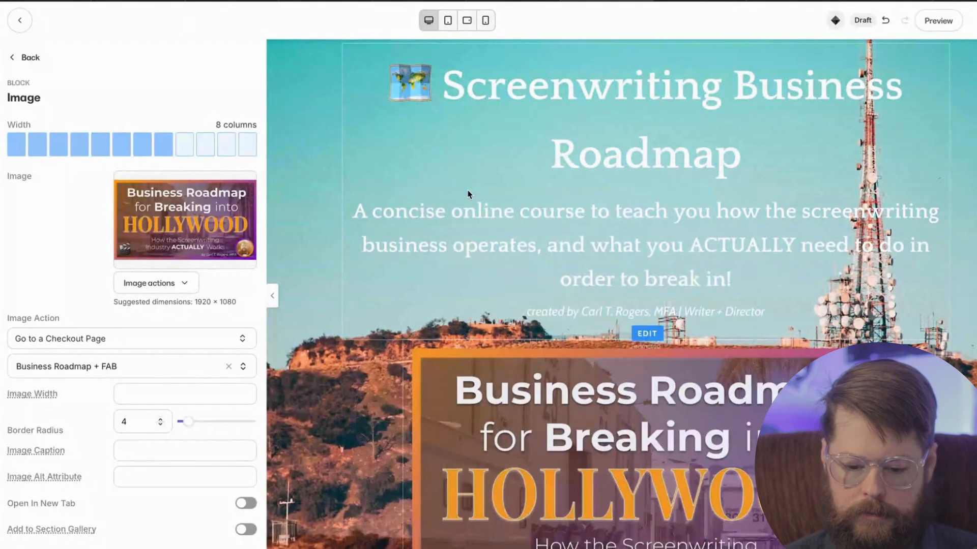
pyautogui.scroll(-4, 468, 194)
pyautogui.scroll(5, 468, 194)
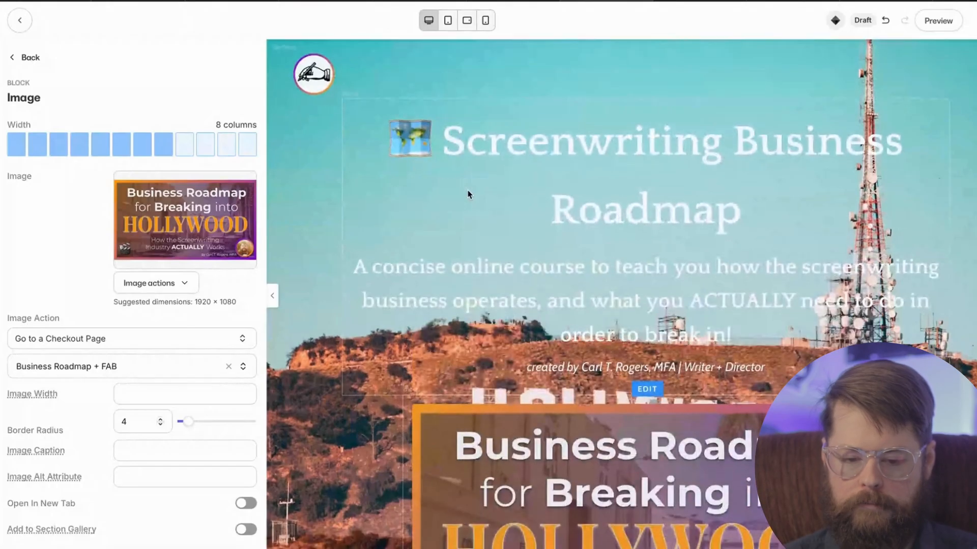
pyautogui.scroll(-4, 467, 194)
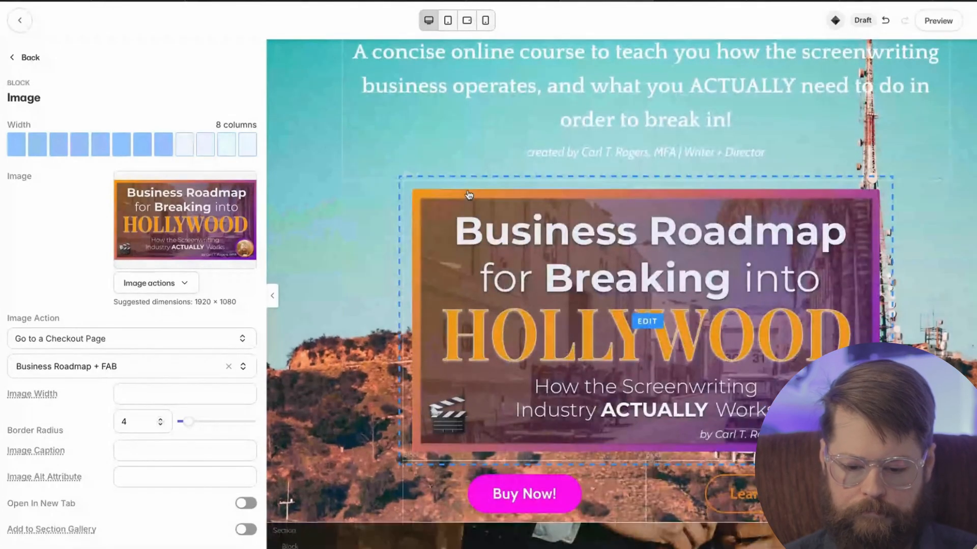
pyautogui.scroll(4, 468, 195)
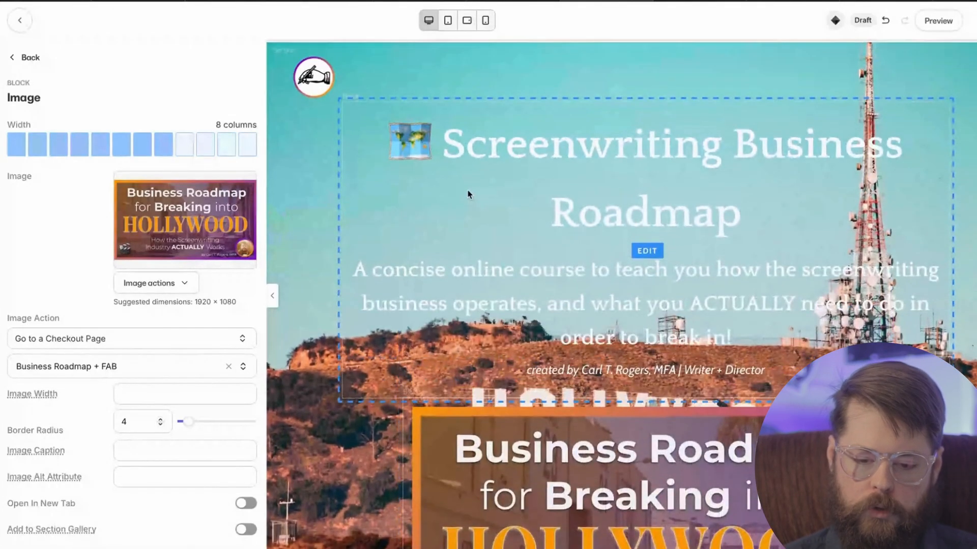
pyautogui.scroll(-5, 206, 311)
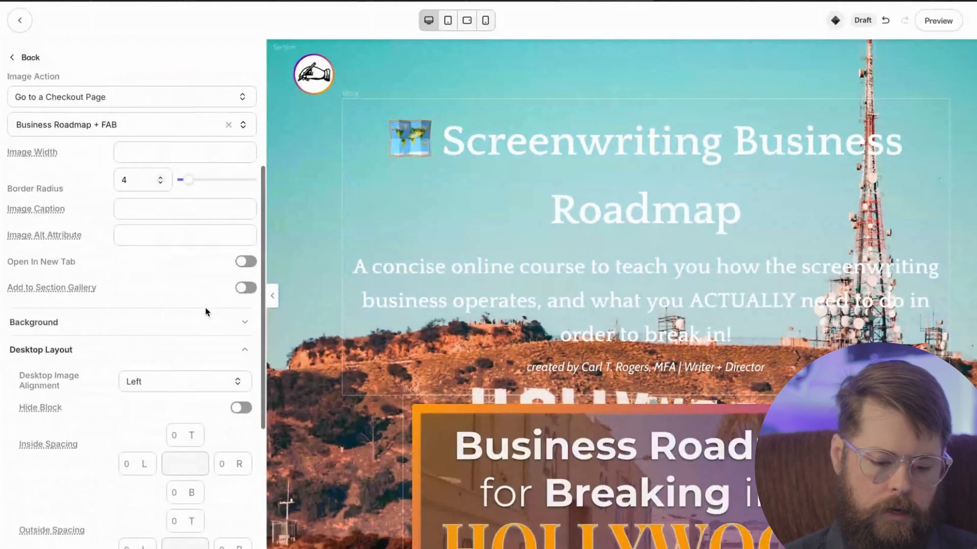
pyautogui.scroll(-3, 131, 375)
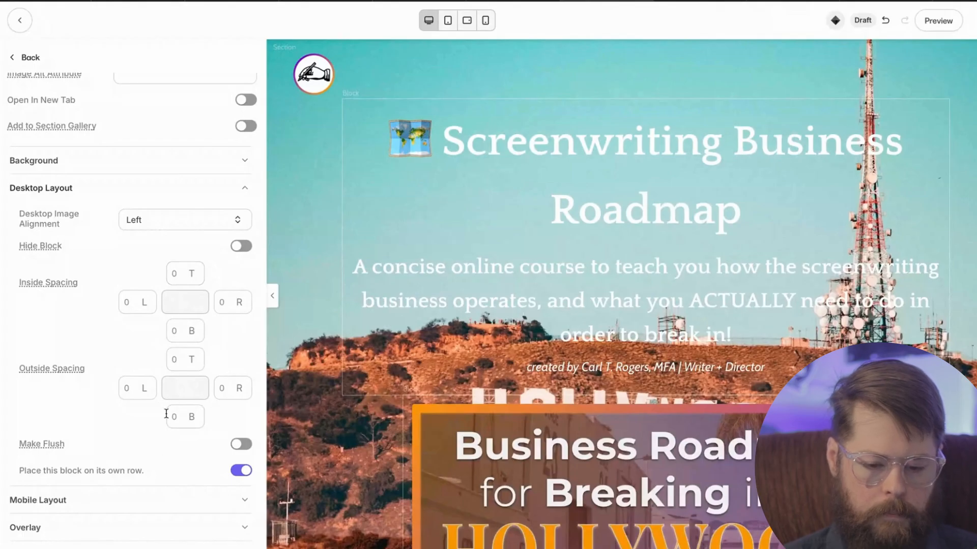
pyautogui.scroll(8, 167, 413)
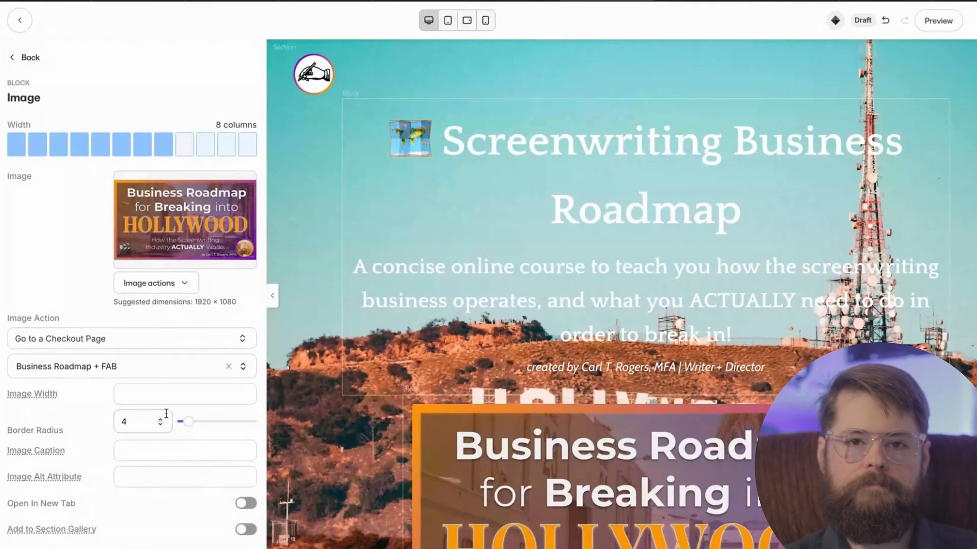
# Set the width of the "What You Will Learn" text block to 8 columns
pyautogui.scroll(-5, 447, 386)
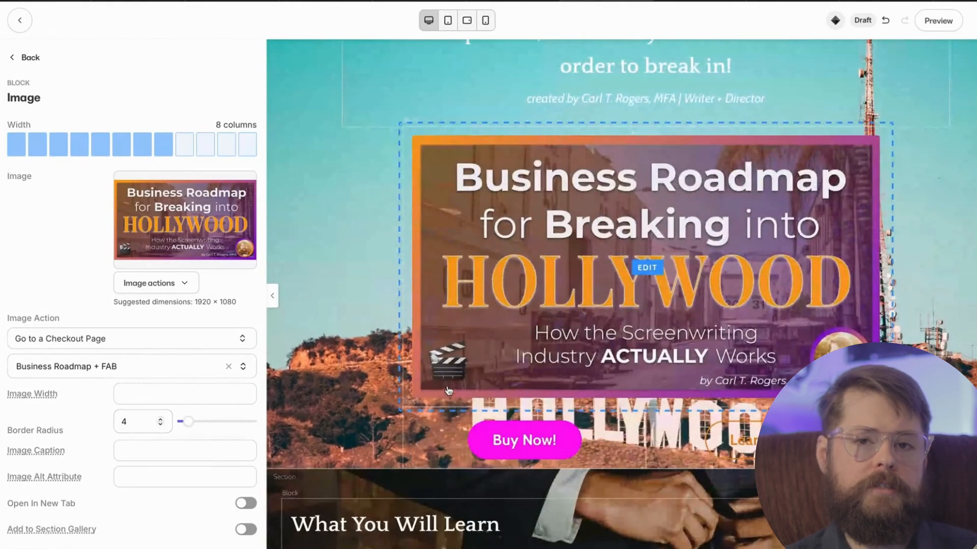
pyautogui.scroll(-8, 447, 390)
pyautogui.scroll(1, 447, 390)
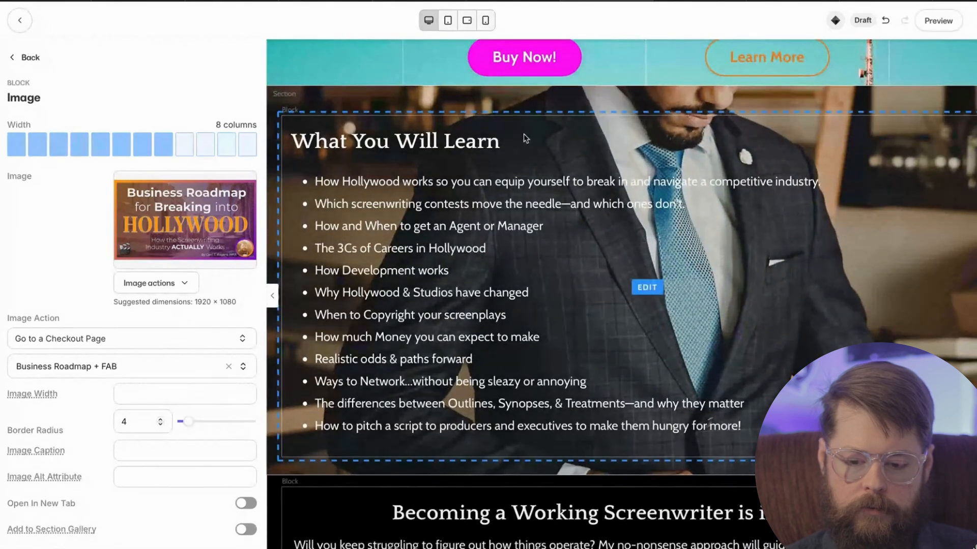
pyautogui.click(525, 138)
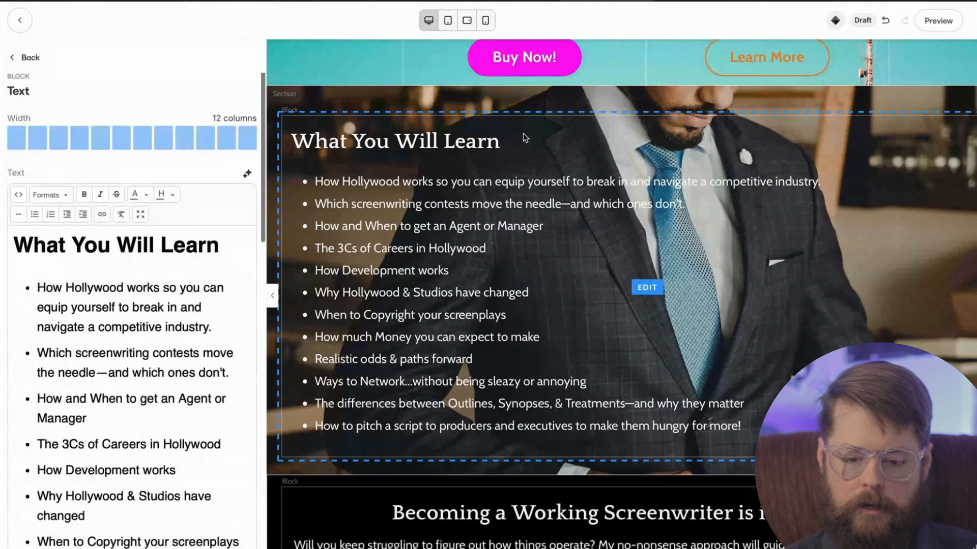
pyautogui.click(203, 145)
pyautogui.scroll(4, 306, 206)
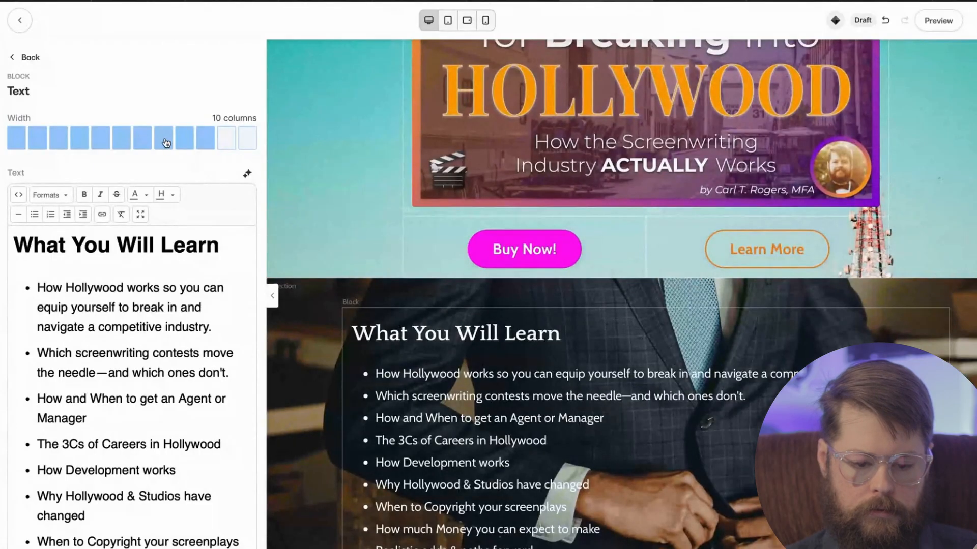
pyautogui.click(166, 143)
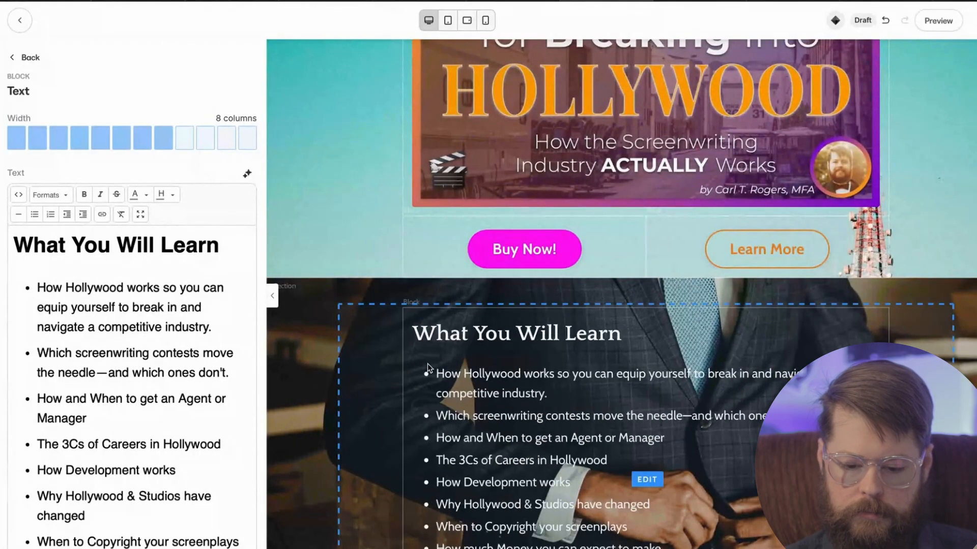
# Set the width of the "Becoming a Working Screenwriter is insanely hard." text block to 8 columns
pyautogui.scroll(-1, 757, 376)
pyautogui.scroll(-5, 757, 377)
pyautogui.scroll(1, 757, 377)
pyautogui.scroll(-1, 757, 376)
pyautogui.scroll(3, 757, 376)
pyautogui.scroll(-4, 757, 376)
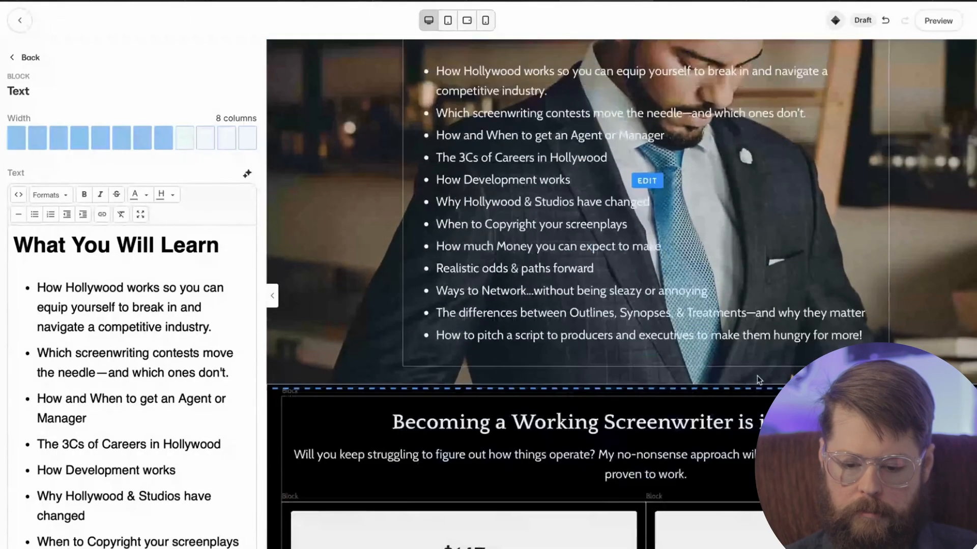
pyautogui.scroll(2, 757, 375)
pyautogui.scroll(-6, 757, 379)
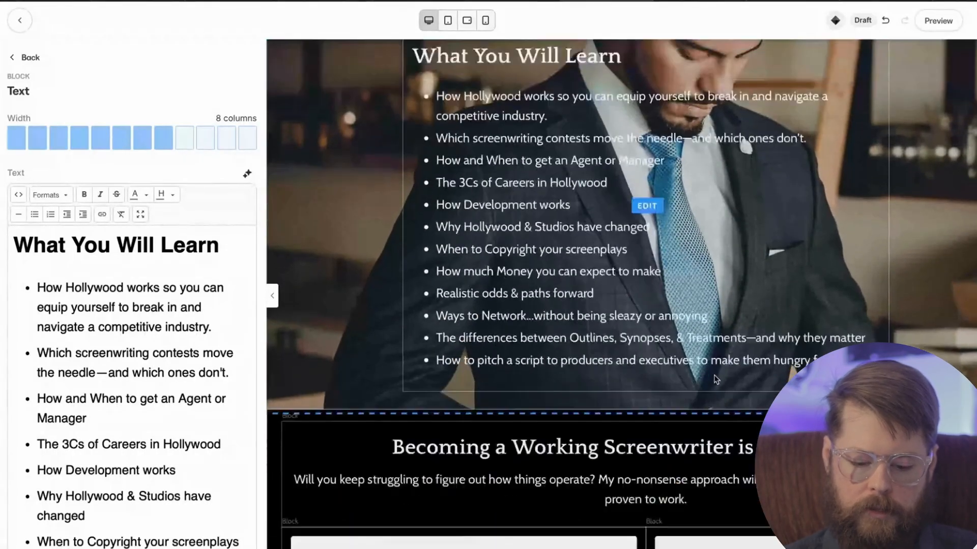
pyautogui.scroll(-3, 715, 380)
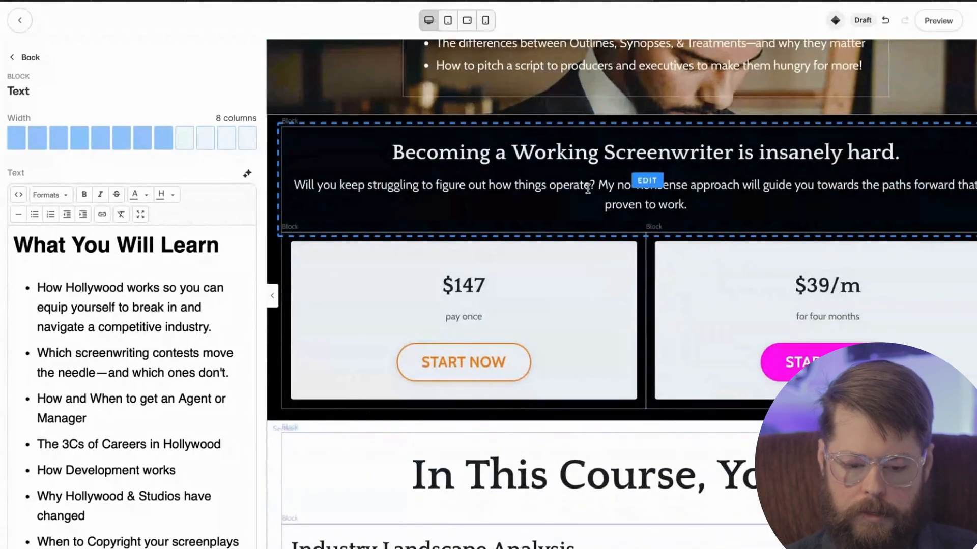
pyautogui.click(588, 188)
pyautogui.click(186, 141)
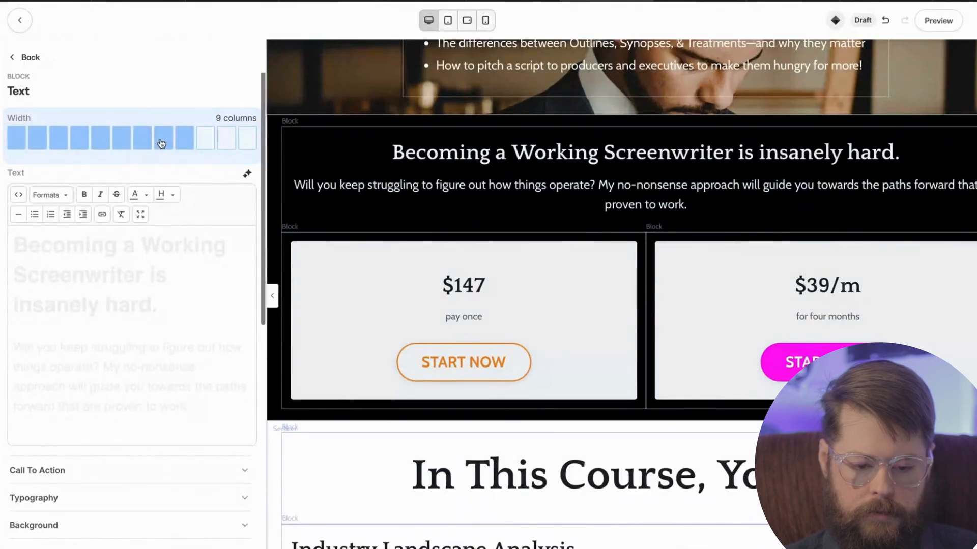
pyautogui.click(163, 138)
pyautogui.scroll(3, 450, 248)
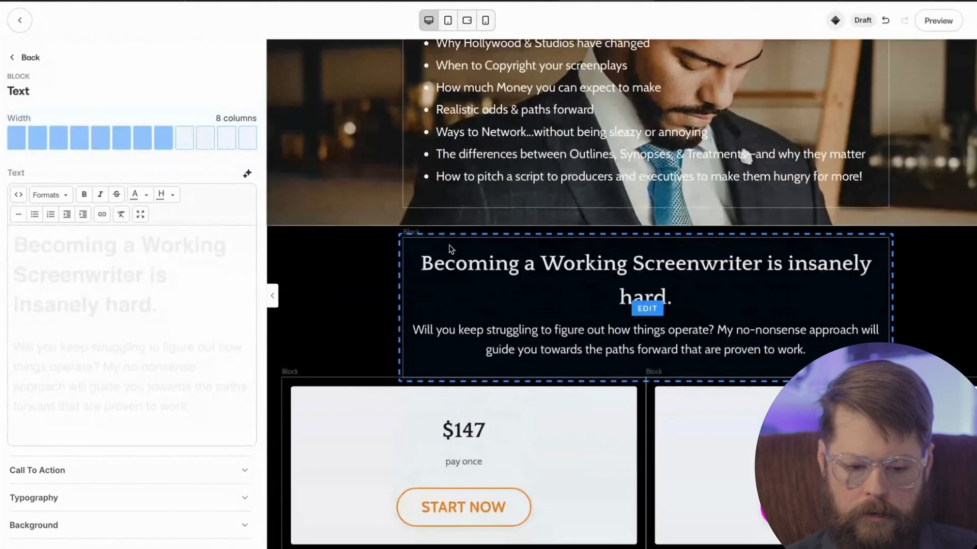
# Try the text block above the pricing cards at 4 columns and return its width to 8 columns
pyautogui.click(99, 139)
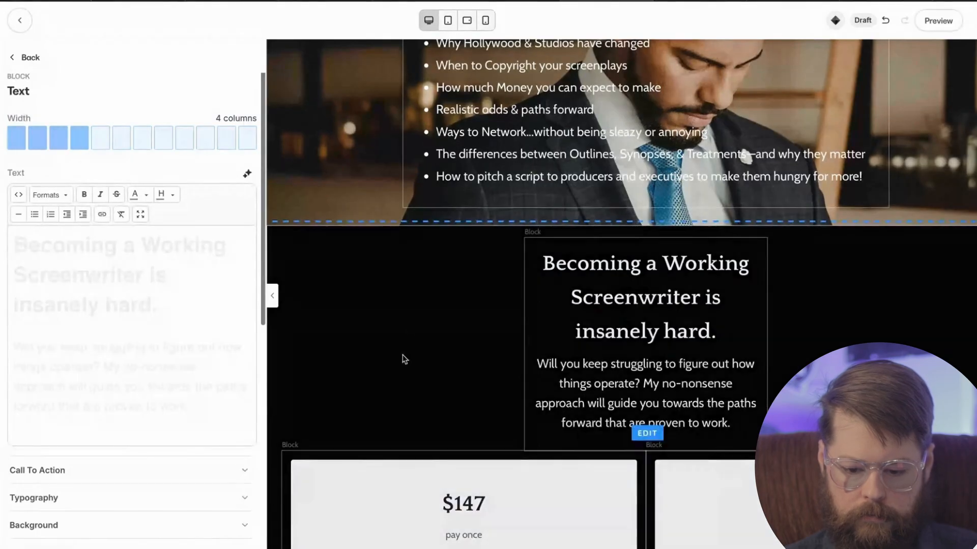
pyautogui.scroll(-3, 457, 320)
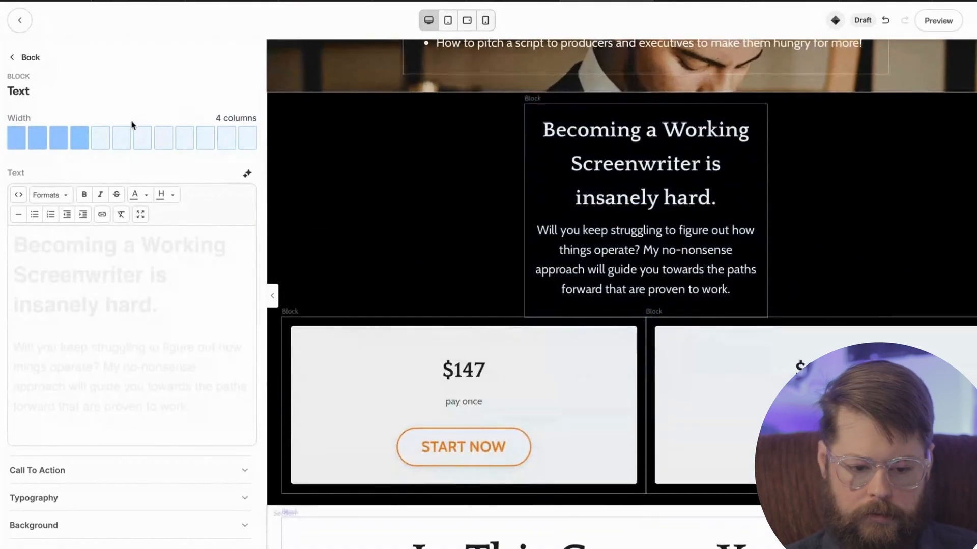
pyautogui.click(156, 141)
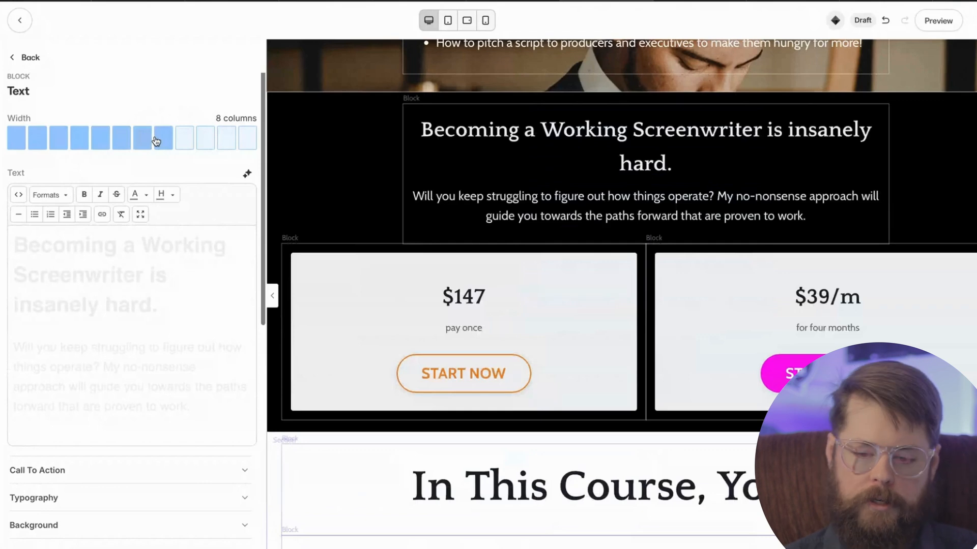
pyautogui.scroll(1, 392, 268)
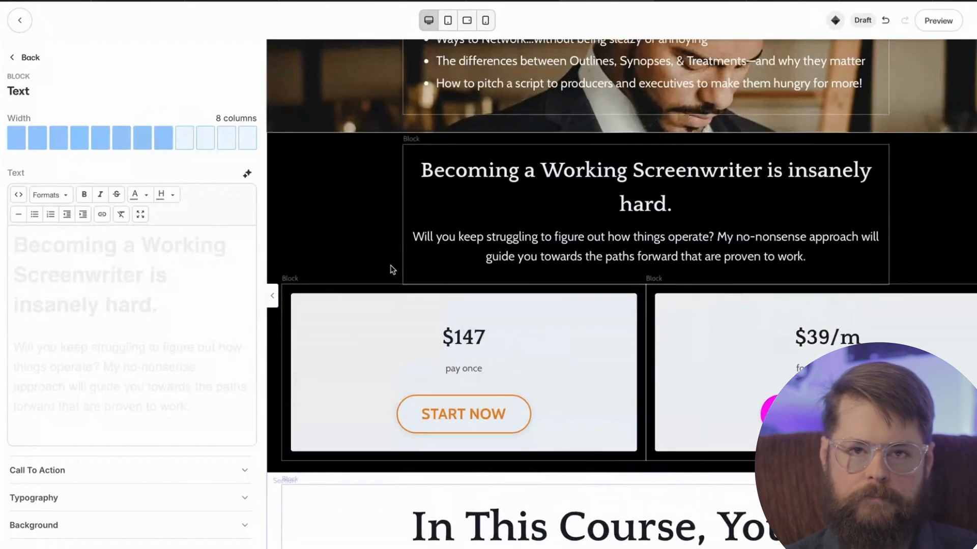
# Set the width of both the $147 and the $39/m pricing card blocks to 4 columns
pyautogui.scroll(-4, 599, 328)
pyautogui.click(600, 255)
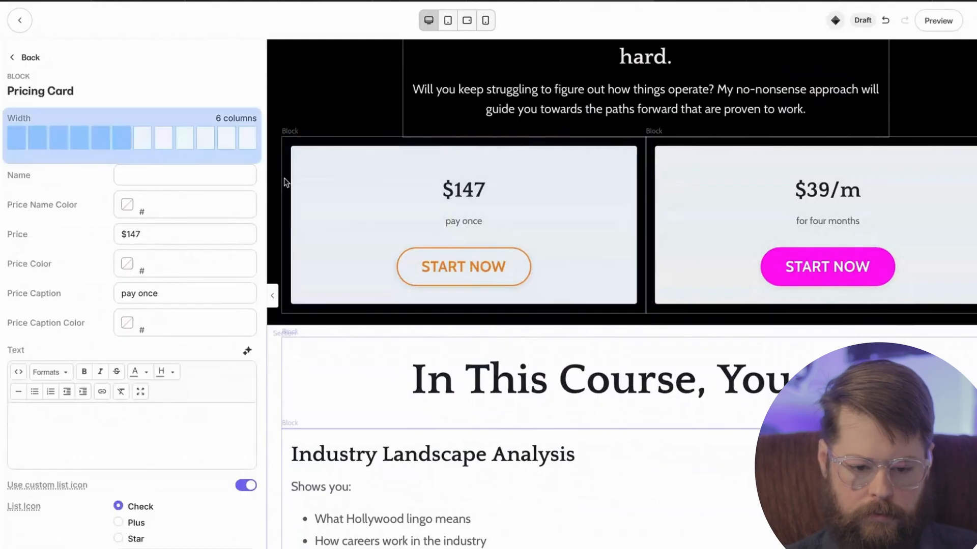
pyautogui.click(81, 139)
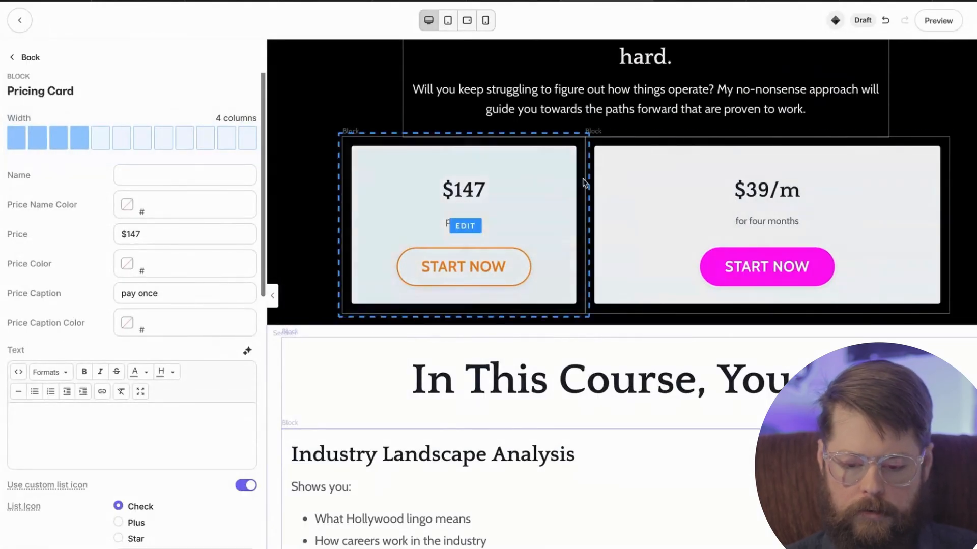
pyautogui.click(608, 185)
pyautogui.click(112, 142)
pyautogui.click(80, 142)
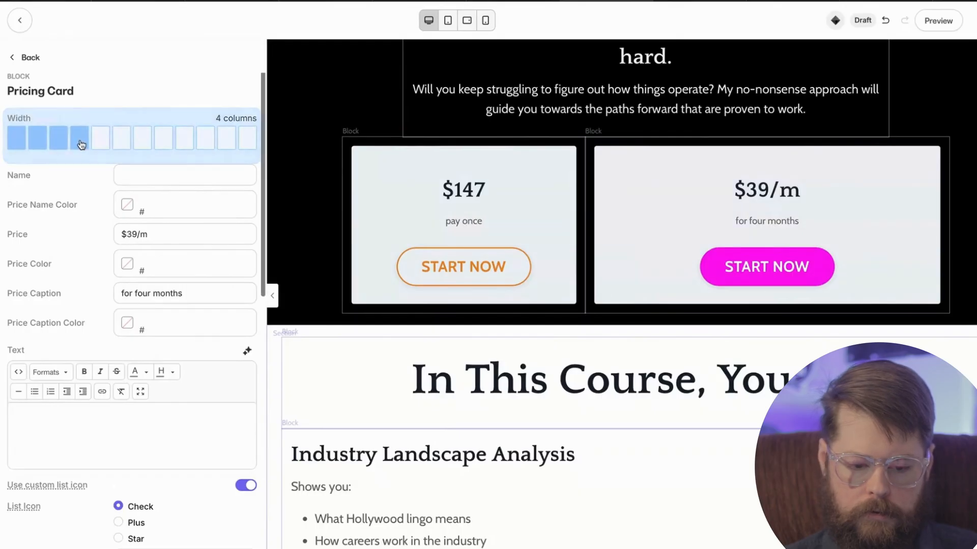
# Examine the block proportions from the hero to the pricing section with the settings sidebar collapsed, and expand the sidebar again
pyautogui.scroll(3, 445, 327)
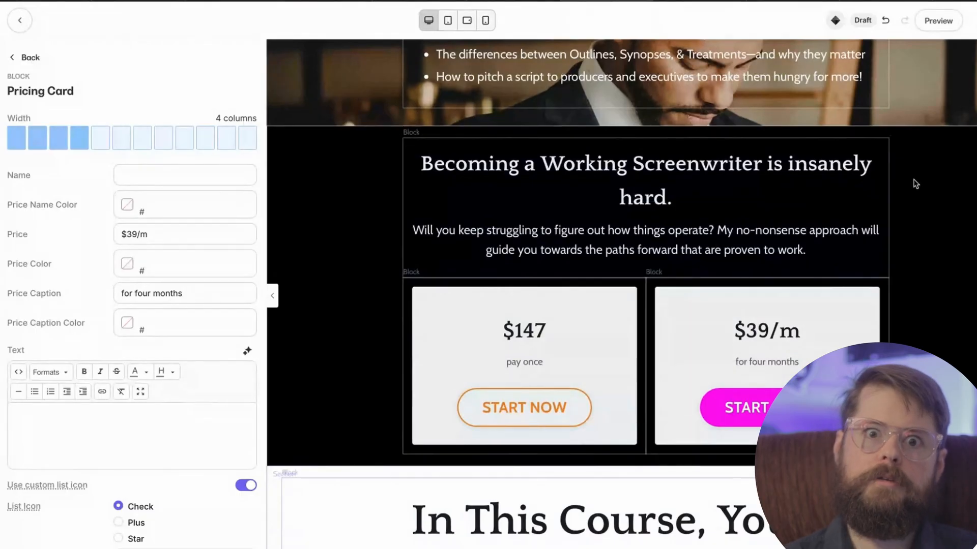
pyautogui.scroll(-3, 661, 305)
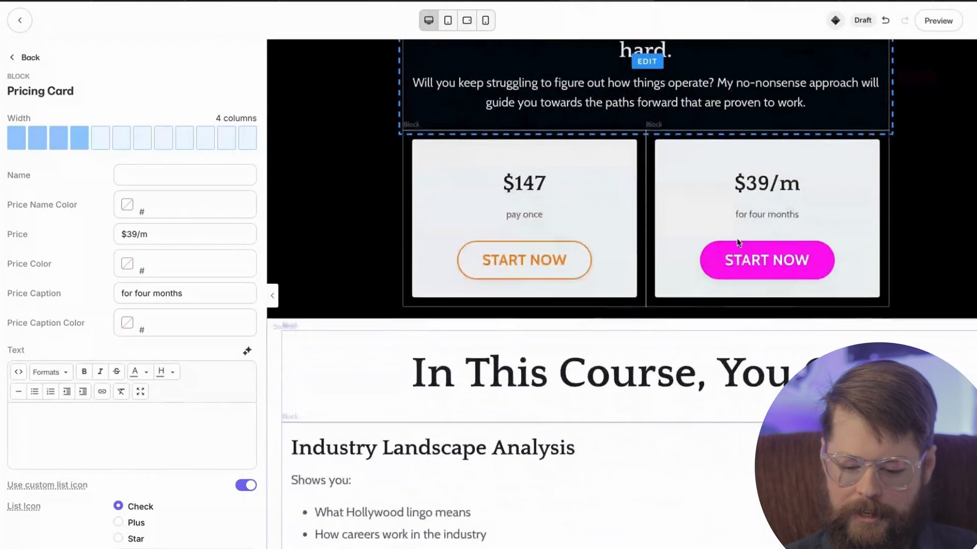
pyautogui.scroll(4, 711, 336)
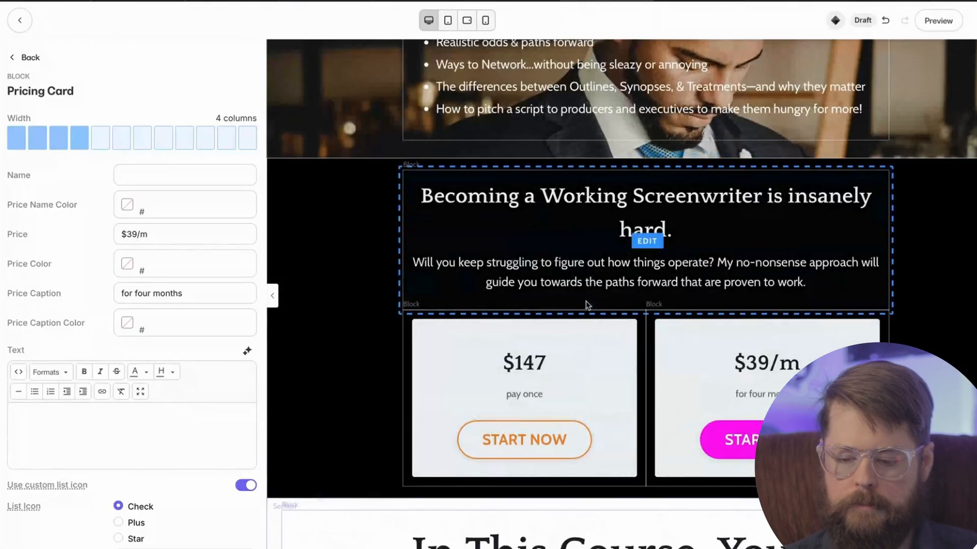
pyautogui.scroll(1, 578, 365)
pyautogui.scroll(-2, 578, 364)
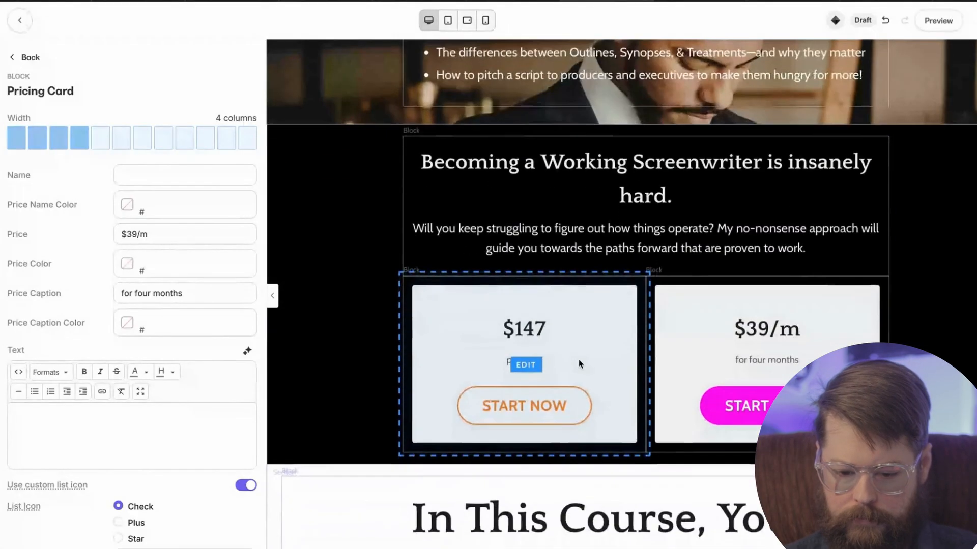
pyautogui.click(272, 295)
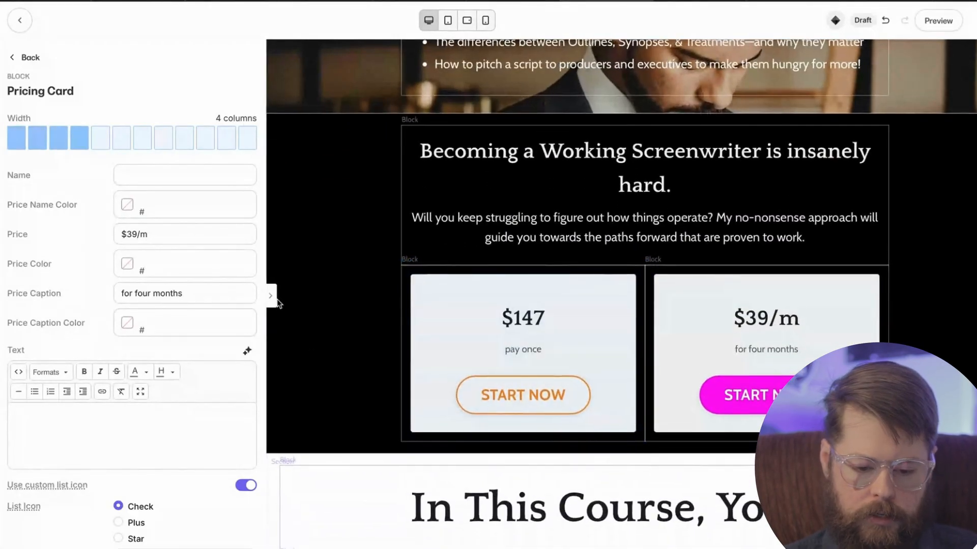
pyautogui.scroll(2, 612, 396)
pyautogui.scroll(8, 612, 396)
pyautogui.scroll(-10, 612, 396)
pyautogui.scroll(6, 612, 397)
pyautogui.scroll(15, 612, 397)
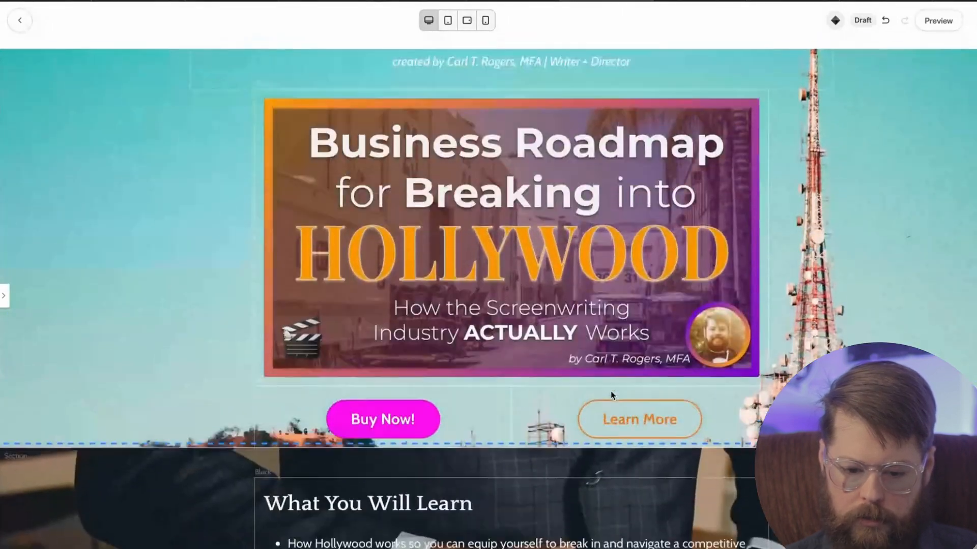
pyautogui.scroll(-4, 612, 396)
pyautogui.scroll(-15, 612, 396)
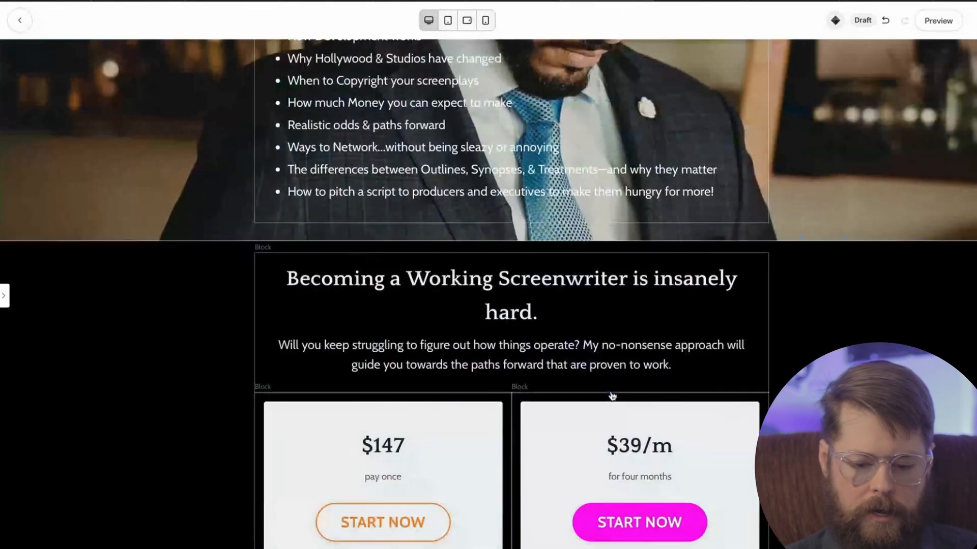
pyautogui.scroll(15, 611, 391)
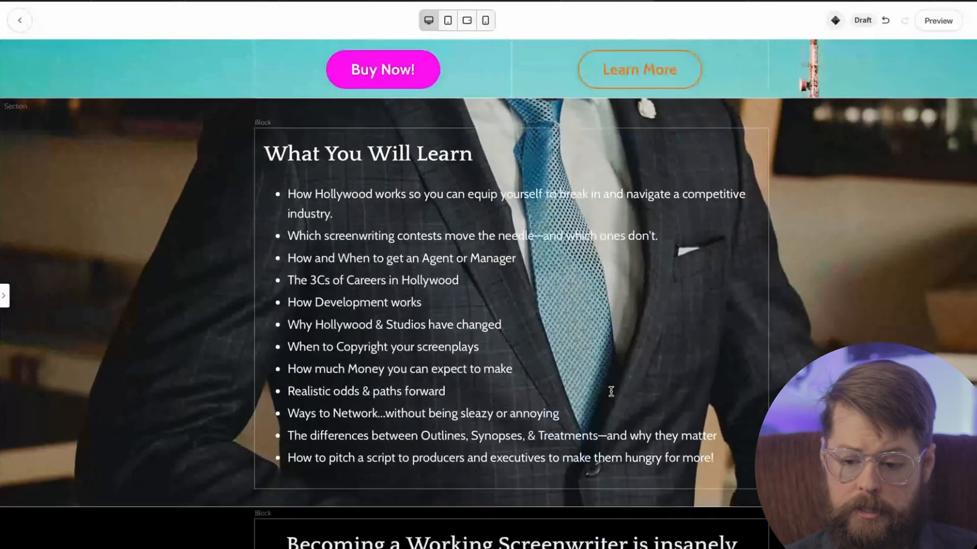
pyautogui.scroll(5, 611, 391)
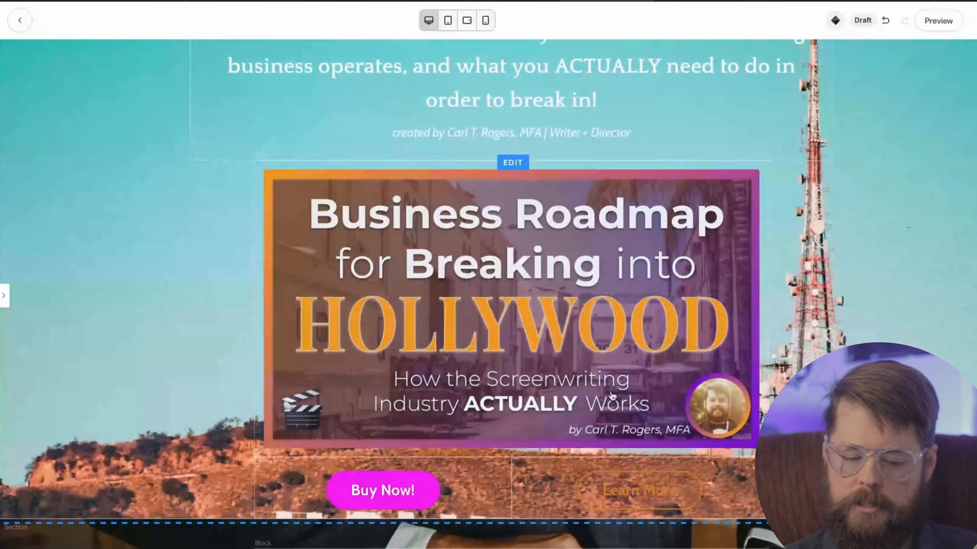
pyautogui.click(4, 296)
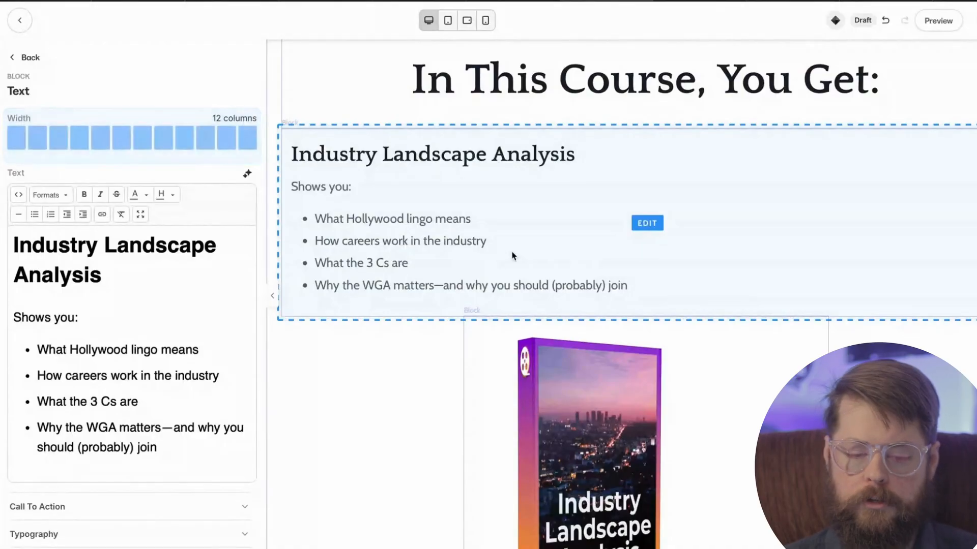
# Set the width of the "Industry Landscape Analysis" text block to 6 columns and check the book image block beside it
pyautogui.scroll(-1, 502, 255)
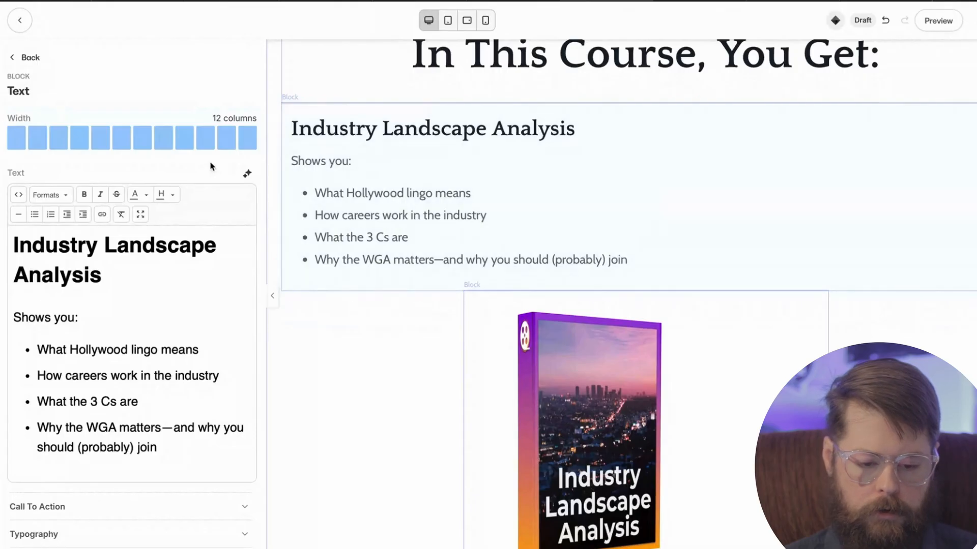
pyautogui.click(163, 146)
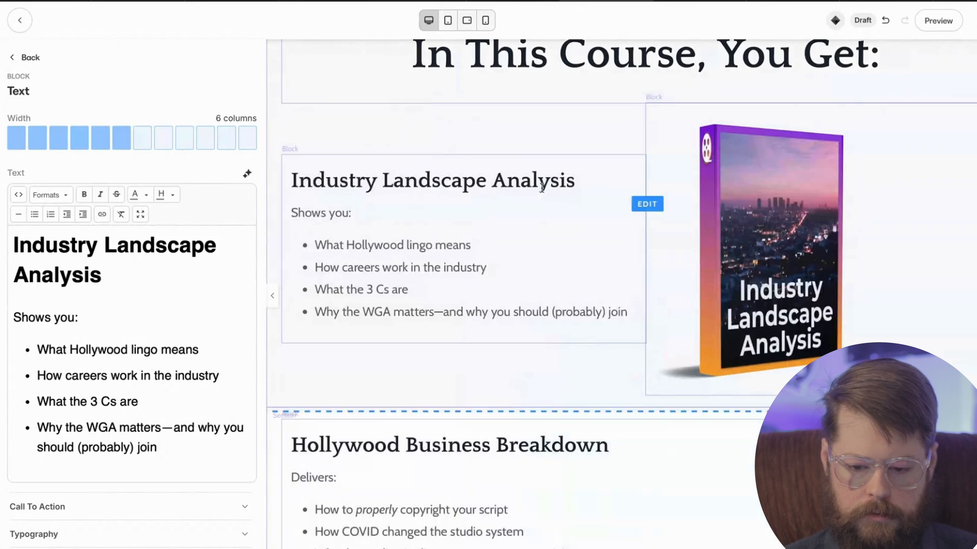
pyautogui.click(796, 196)
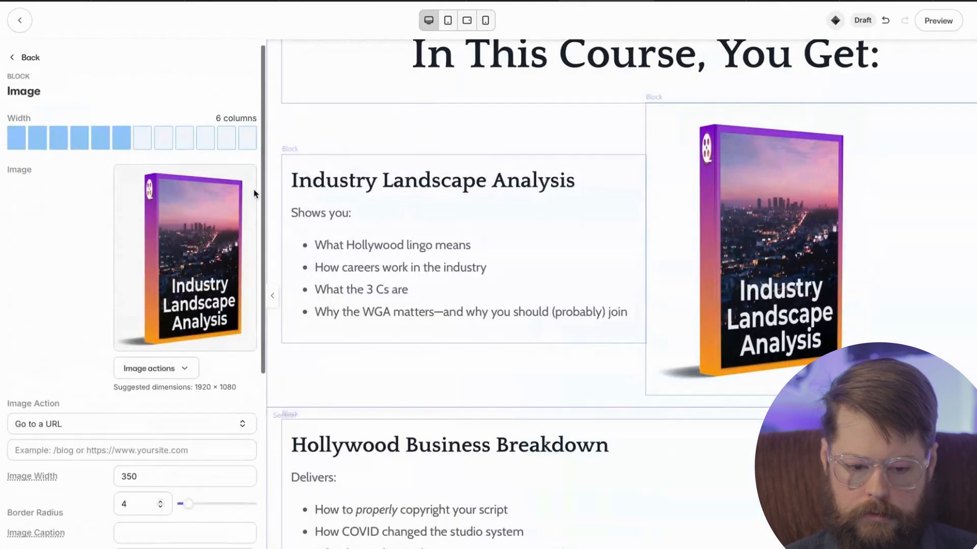
pyautogui.scroll(2, 784, 337)
pyautogui.scroll(1, 783, 337)
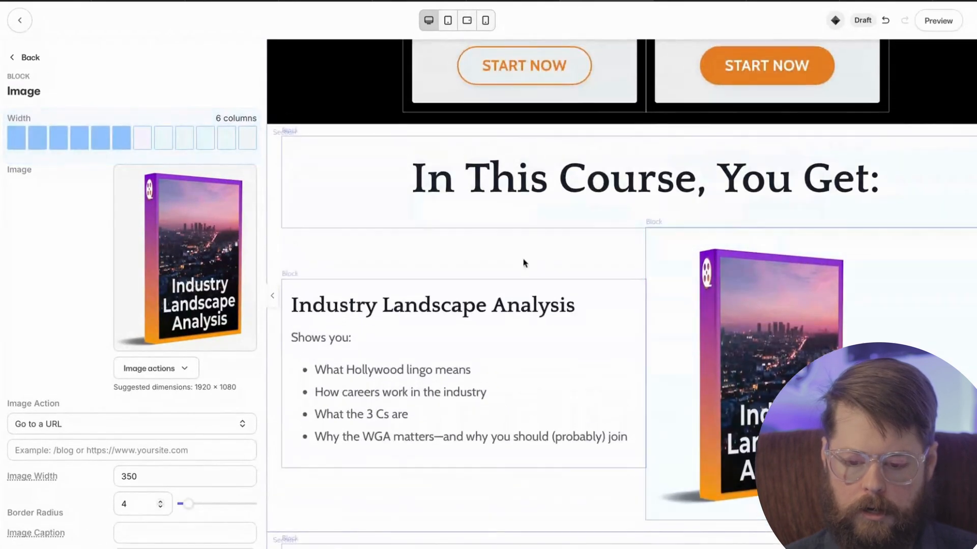
pyautogui.scroll(-3, 728, 406)
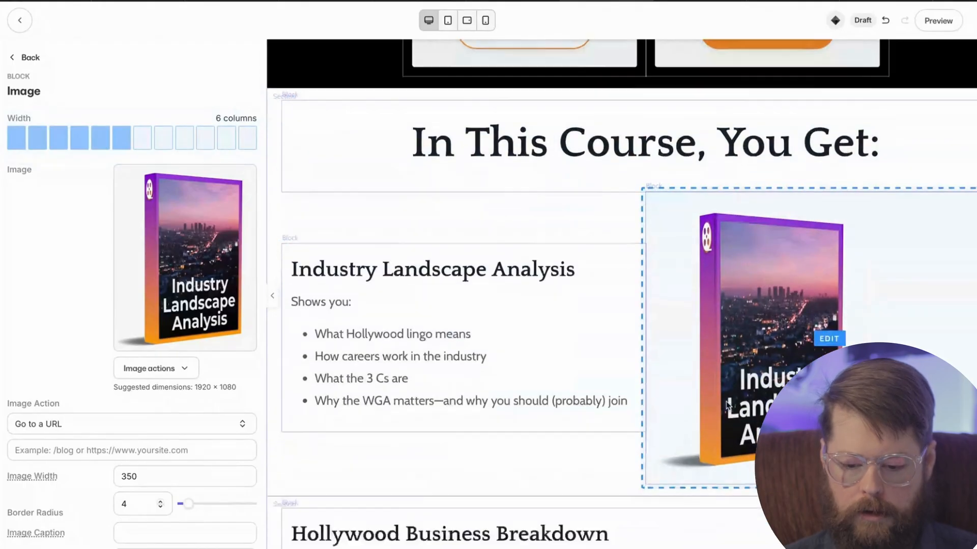
pyautogui.scroll(1, 728, 406)
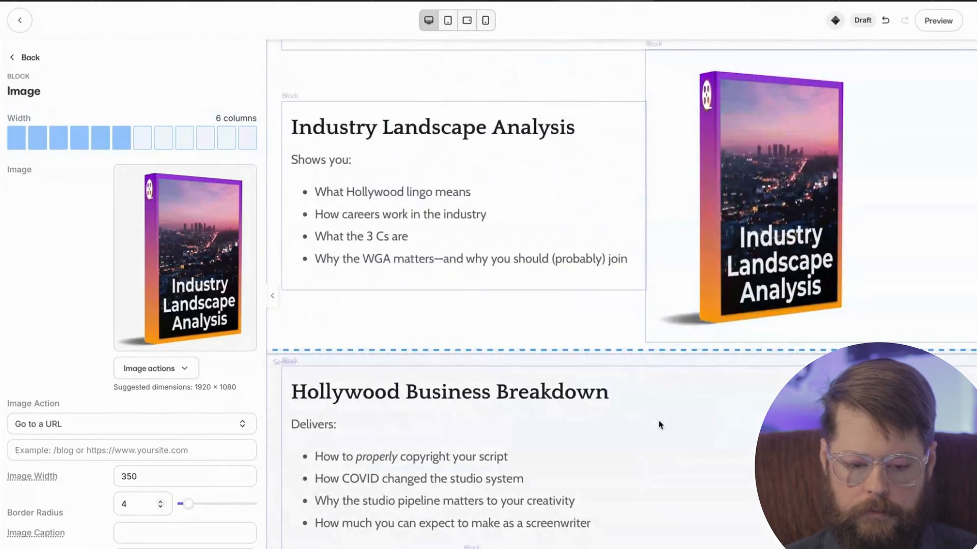
# Set the width of the "Hollywood Business Breakdown" text block to 6 columns
pyautogui.click(659, 425)
pyautogui.click(126, 144)
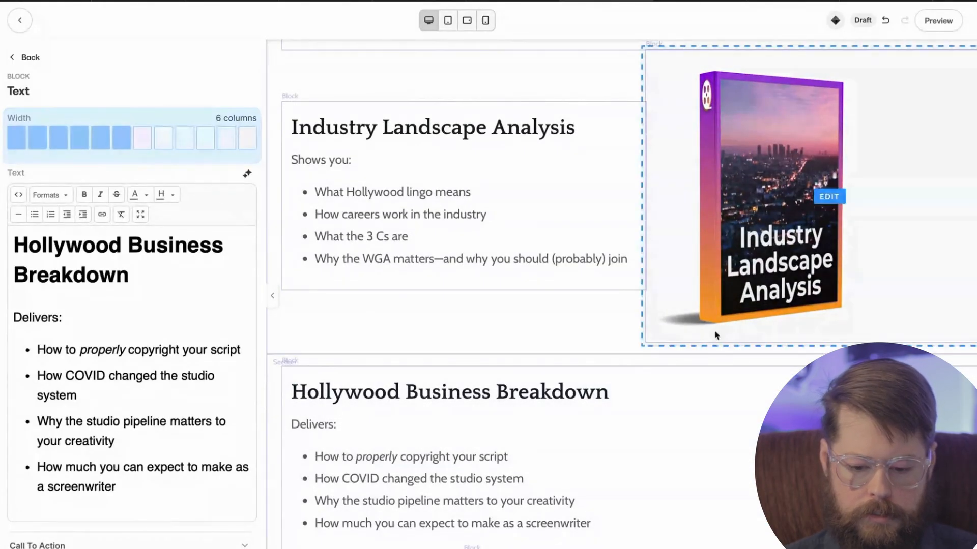
pyautogui.scroll(-3, 717, 338)
# Reorder the blocks in the "Hollywood Business Breakdown" section so the image comes before the text
pyautogui.click(679, 338)
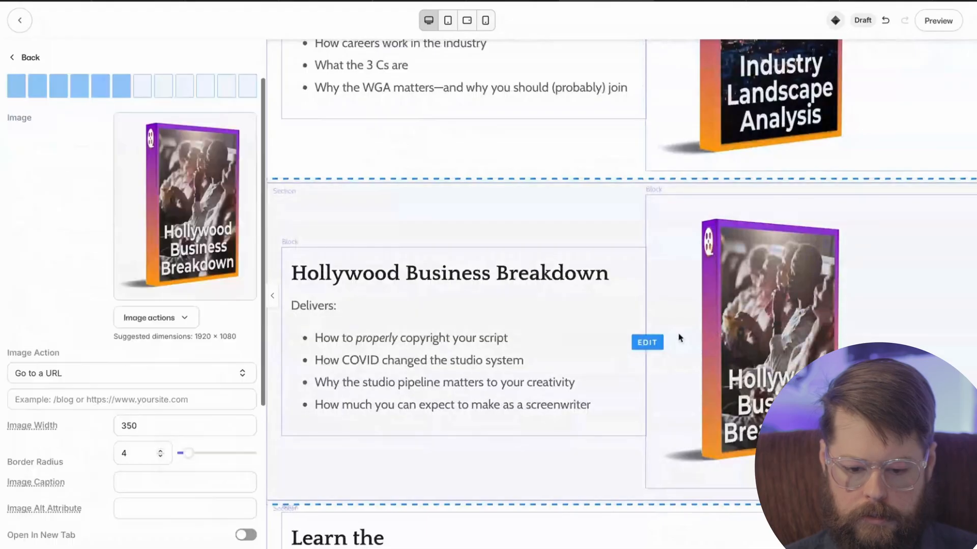
pyautogui.click(30, 57)
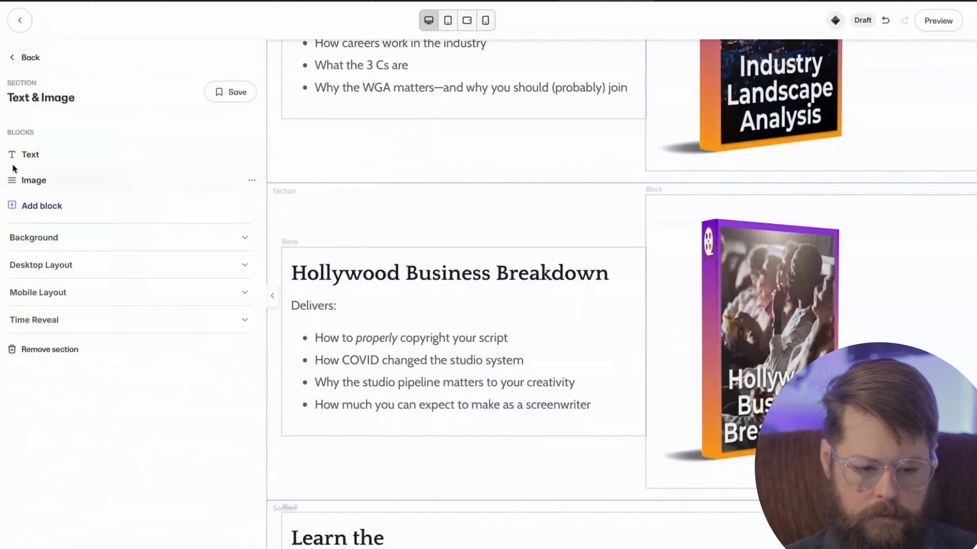
pyautogui.moveTo(13, 168); pyautogui.dragTo(13, 153)
pyautogui.scroll(4, 389, 326)
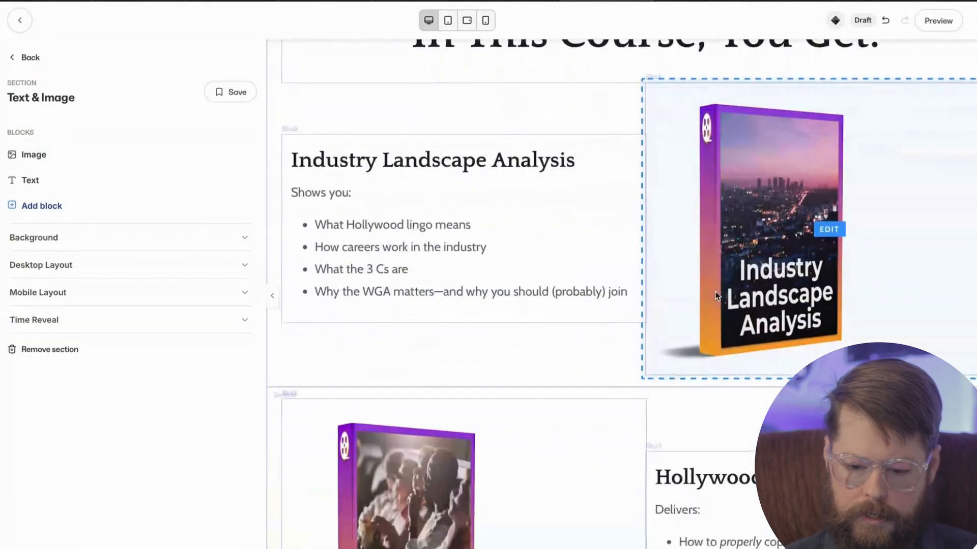
pyautogui.scroll(-1, 715, 291)
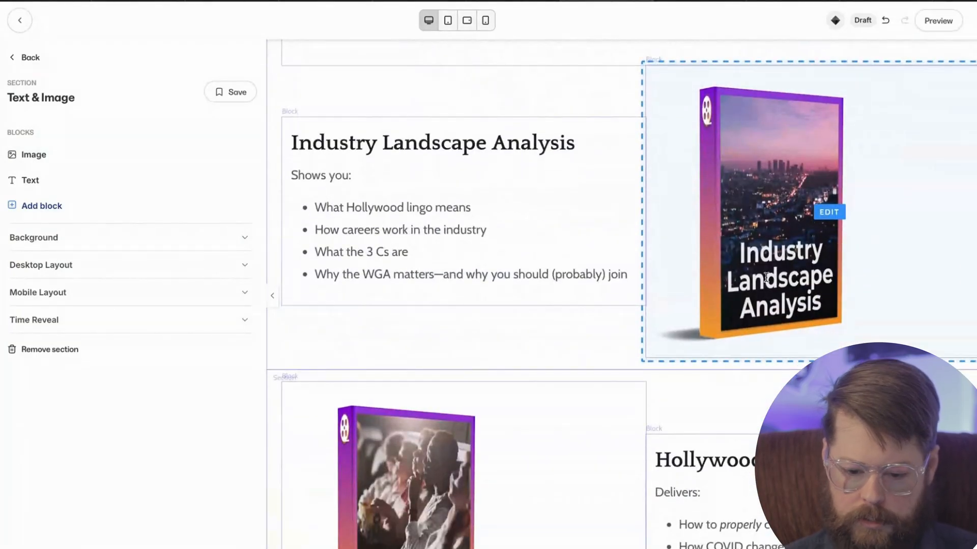
# Set the width of the "Learn the MAGNET RULE" text block to 6 columns
pyautogui.scroll(-15, 766, 277)
pyautogui.scroll(-1, 423, 357)
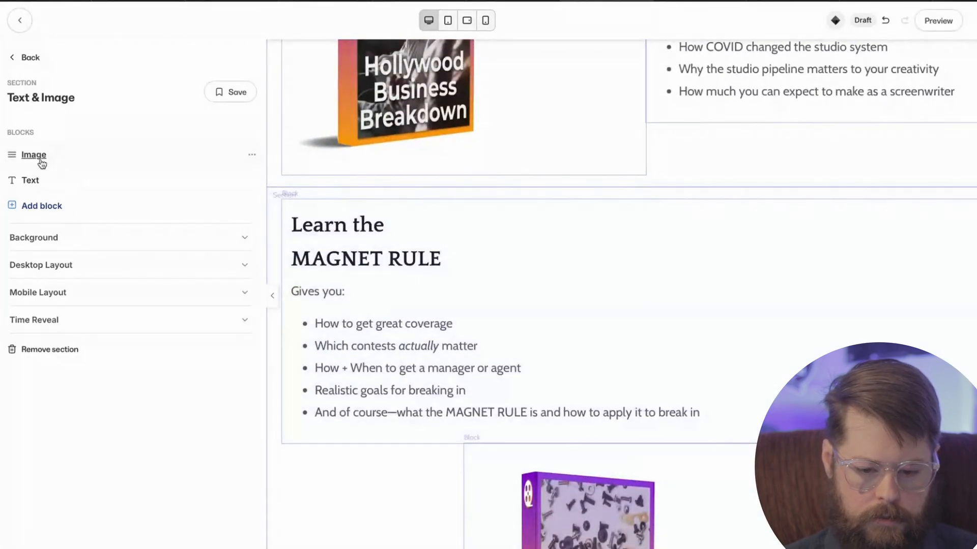
pyautogui.click(323, 229)
pyautogui.click(150, 163)
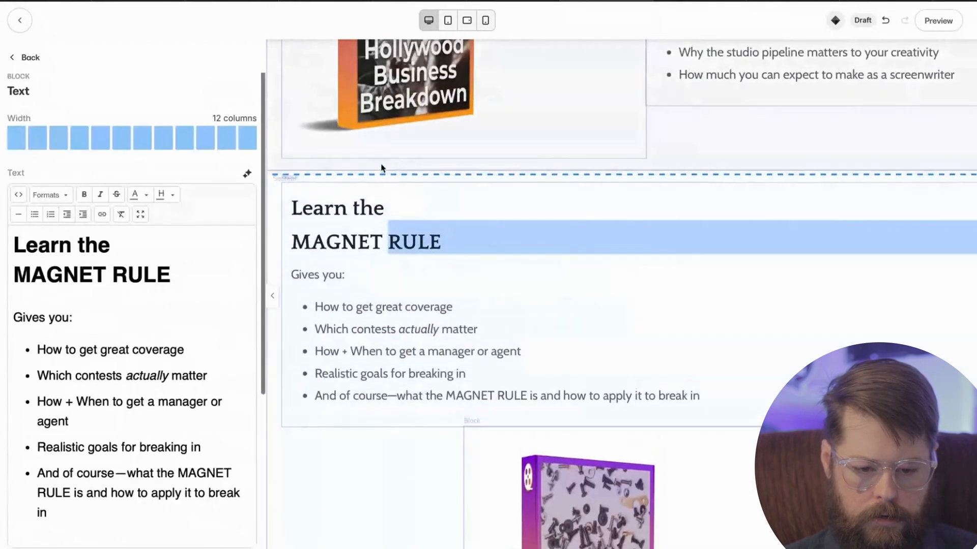
pyautogui.click(122, 138)
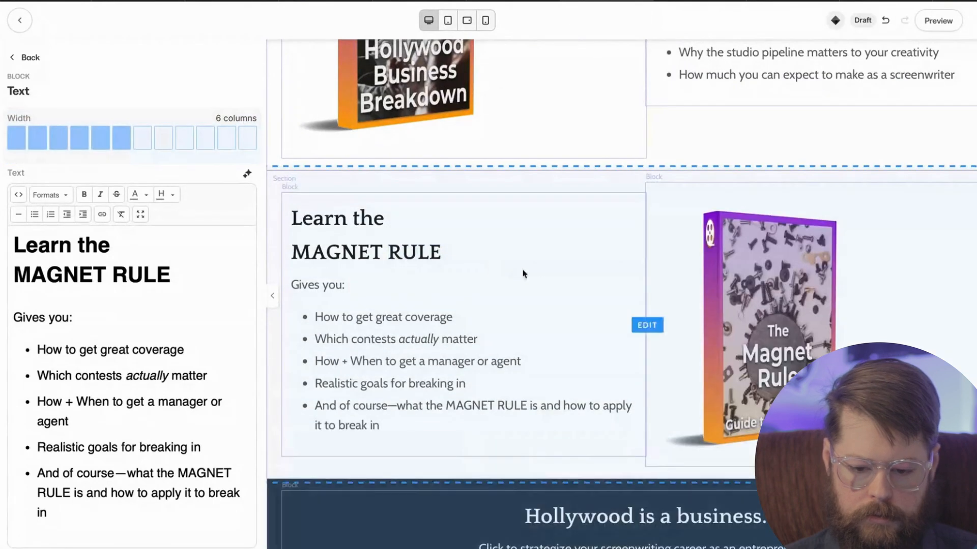
# Examine the alternating text and book image layout across the three course content sections
pyautogui.scroll(10, 554, 286)
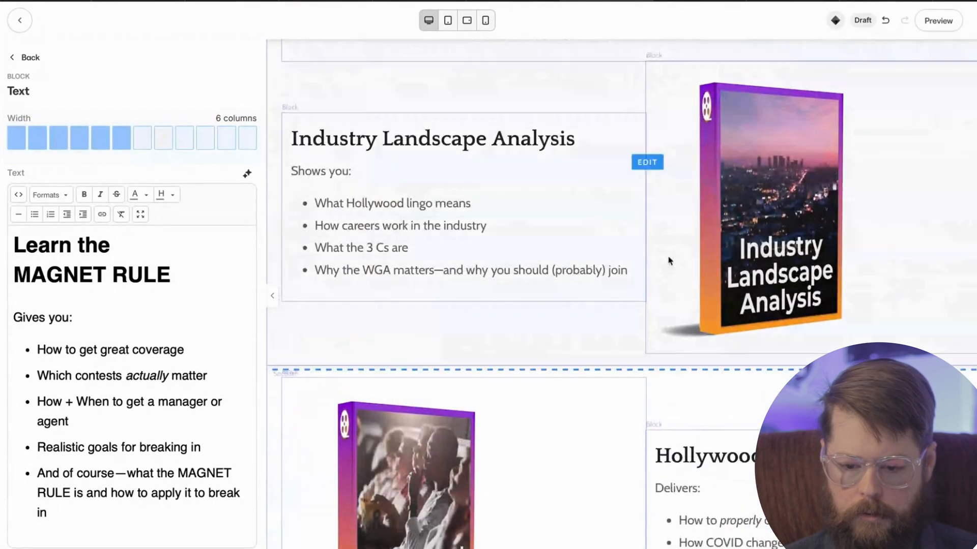
pyautogui.scroll(-8, 489, 458)
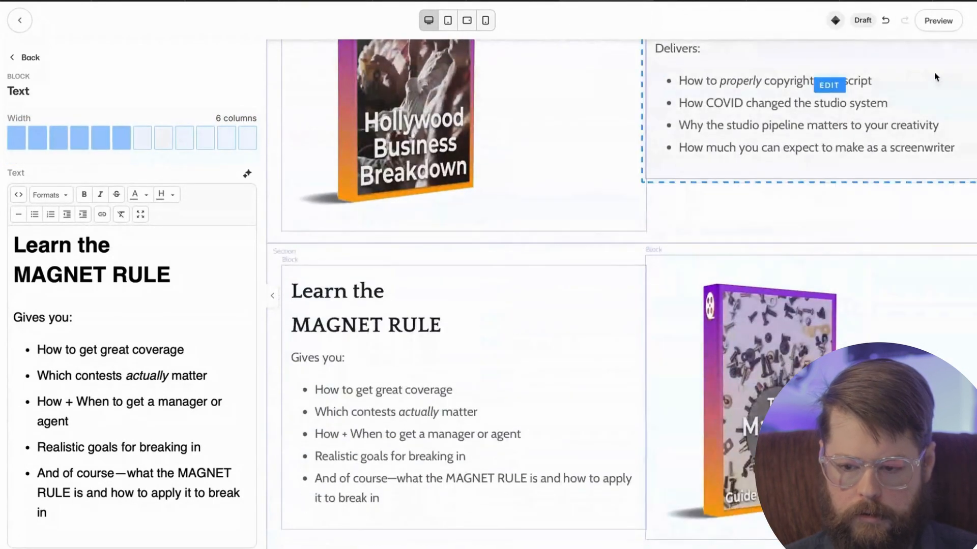
pyautogui.scroll(-3, 651, 224)
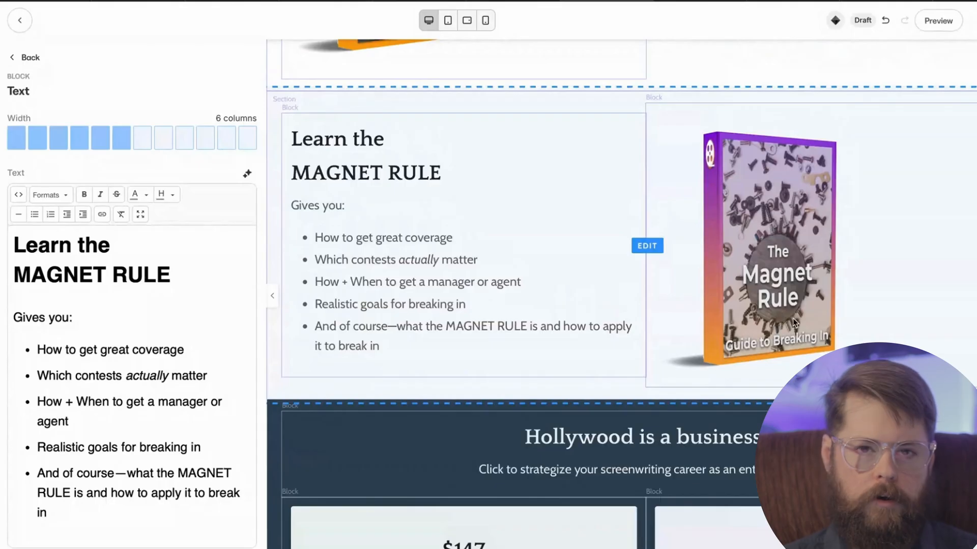
pyautogui.scroll(7, 793, 318)
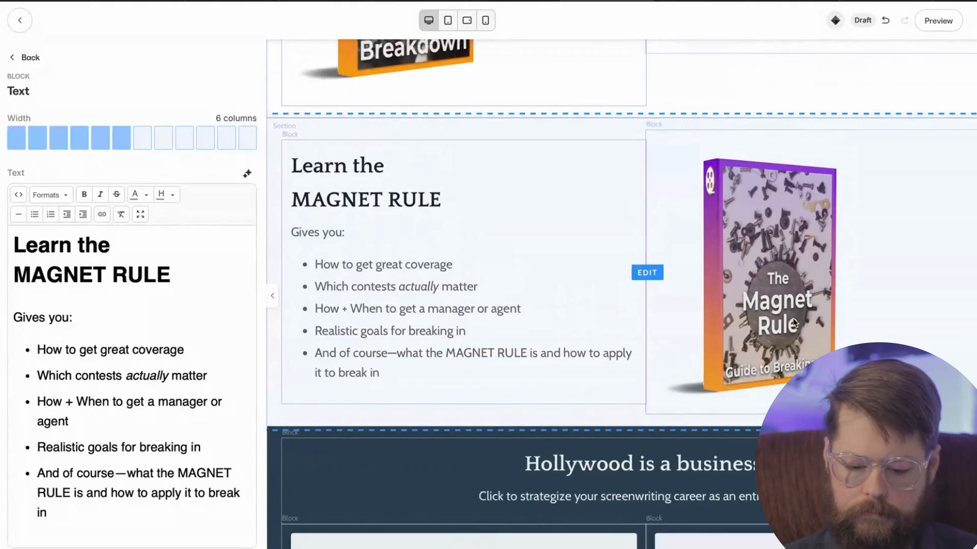
pyautogui.scroll(6, 793, 319)
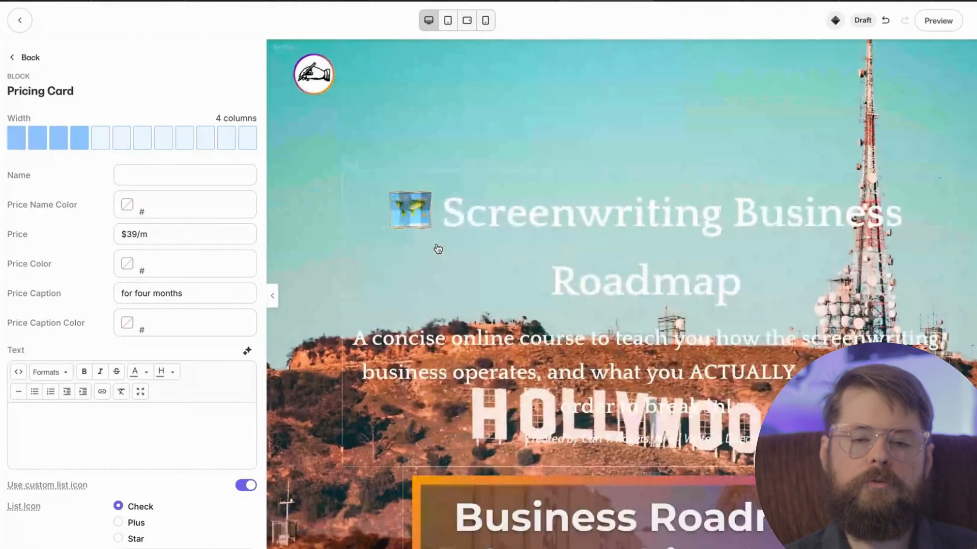
# Examine the call-to-action buttons and block layout from the hero through "What You Will Learn" to the pricing cards
pyautogui.scroll(-4, 437, 247)
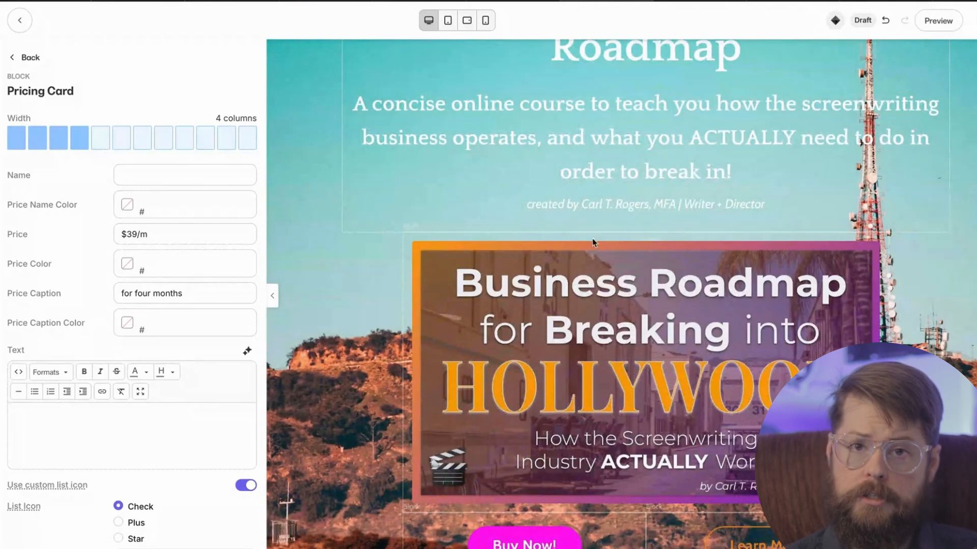
pyautogui.scroll(-6, 592, 238)
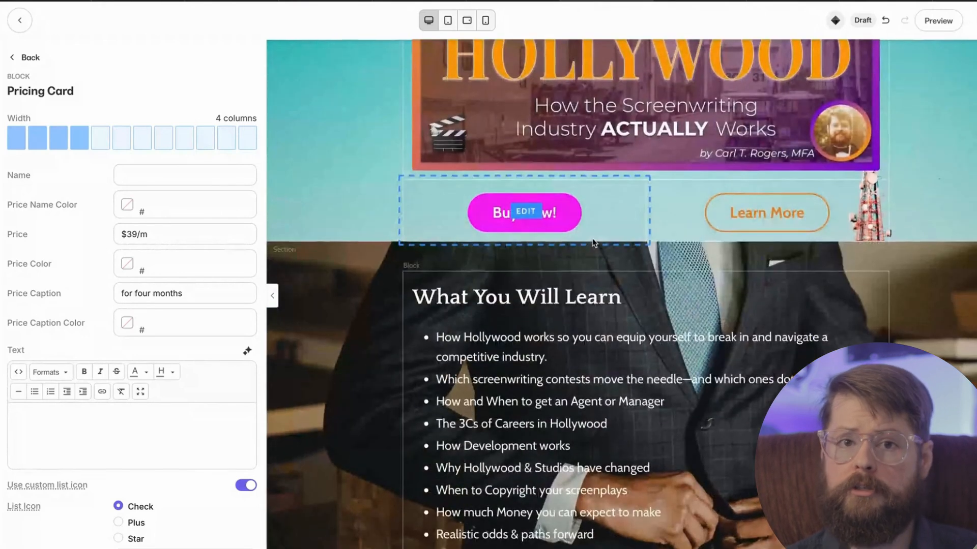
pyautogui.scroll(8, 592, 243)
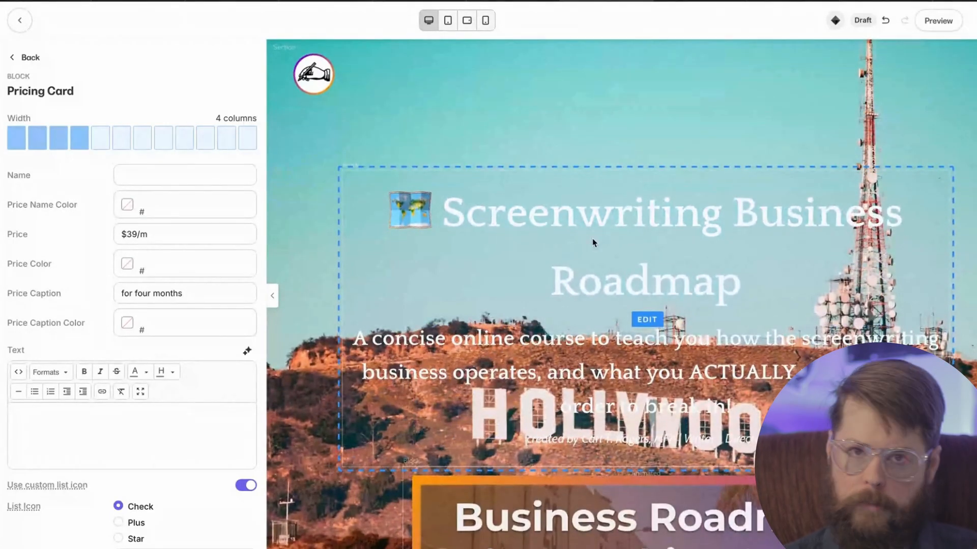
pyautogui.scroll(-13, 592, 238)
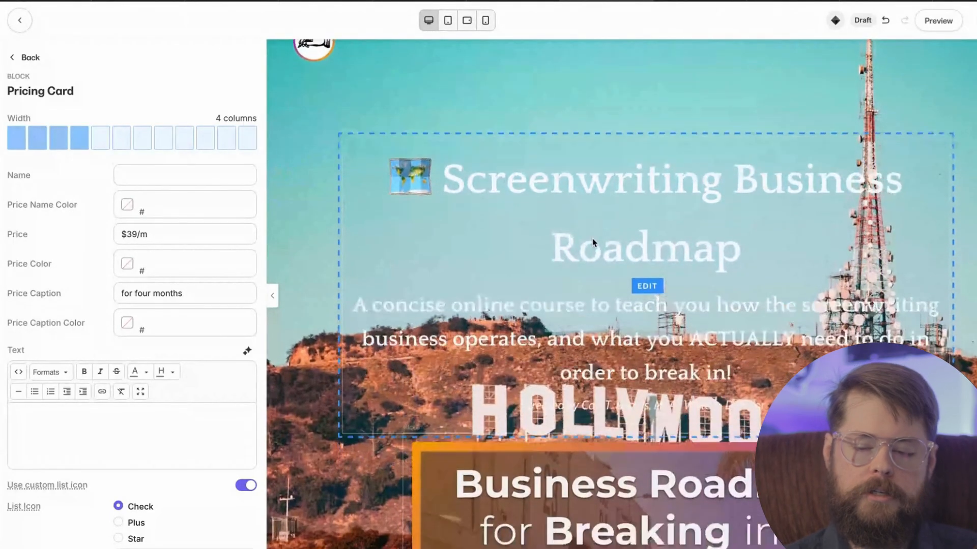
pyautogui.scroll(-6, 594, 244)
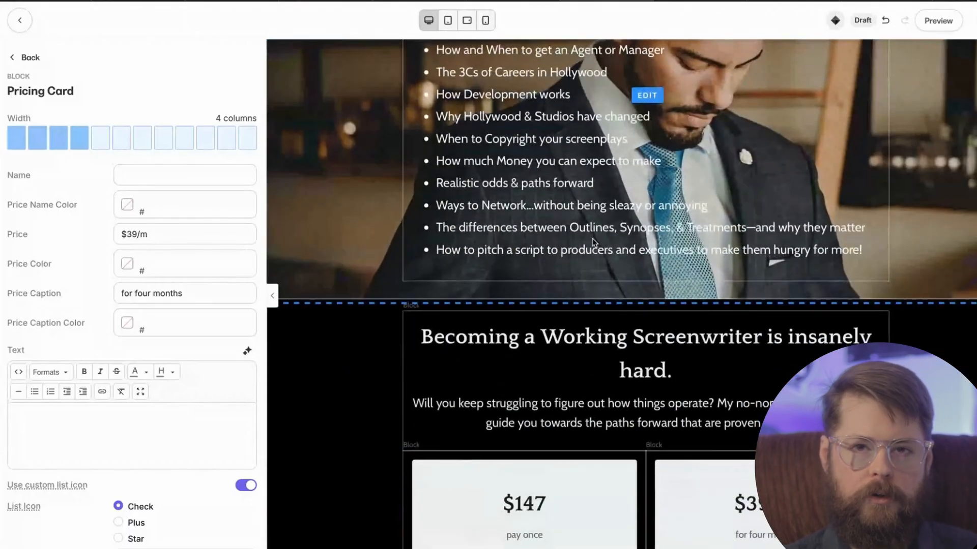
pyautogui.scroll(-1, 592, 238)
pyautogui.scroll(1, 594, 243)
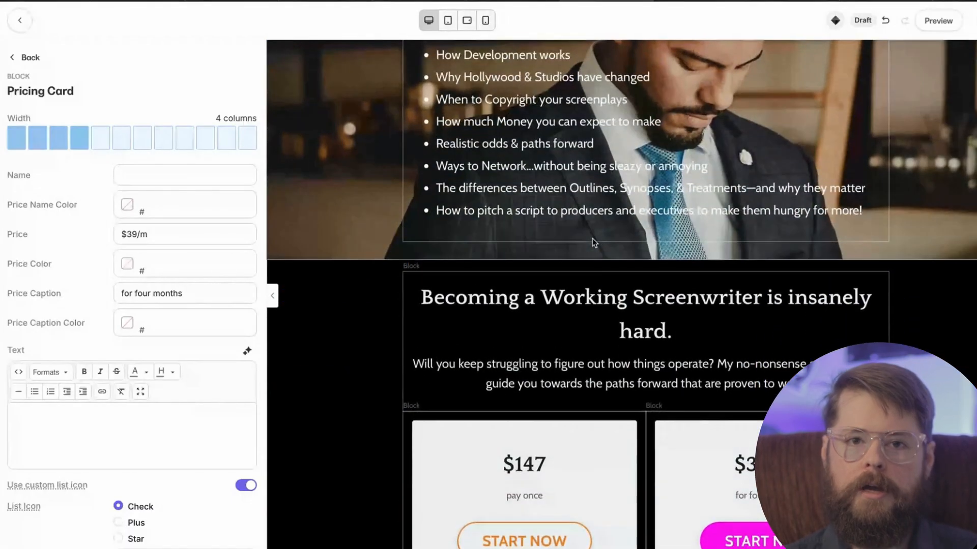
pyautogui.scroll(5, 593, 240)
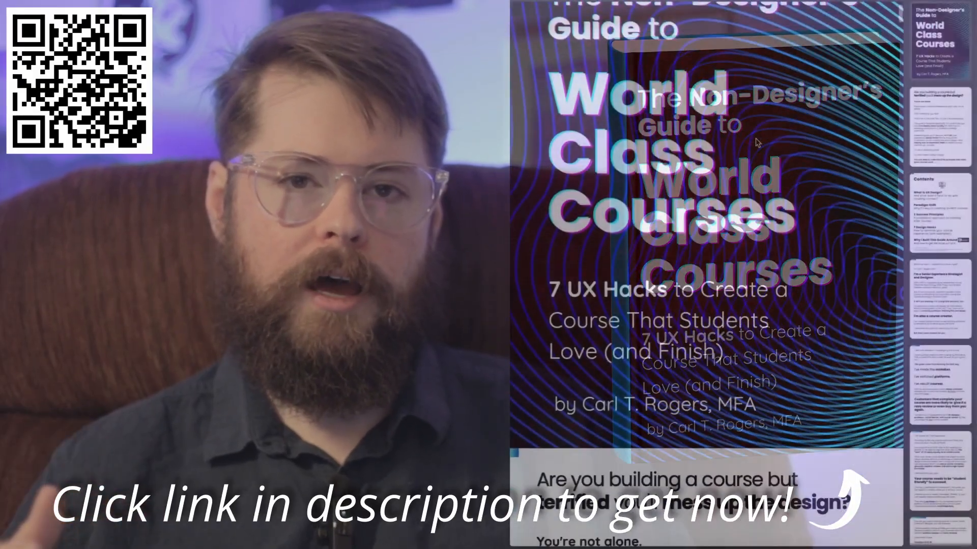
pyautogui.scroll(-6, 756, 143)
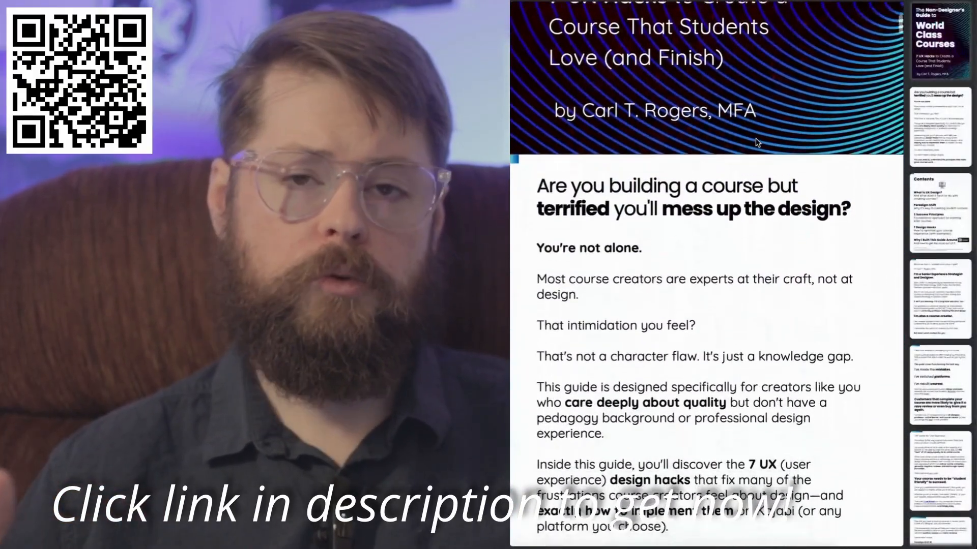
pyautogui.scroll(-8, 756, 143)
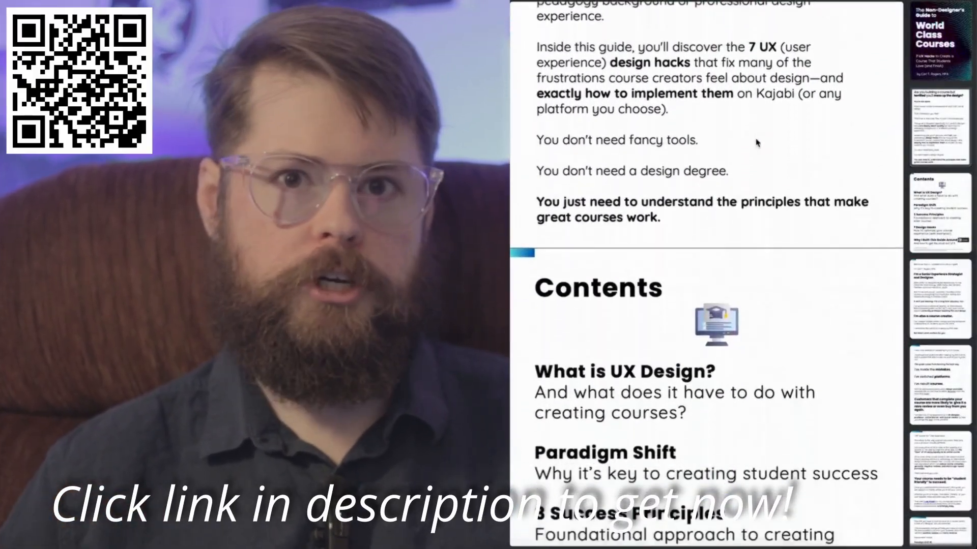
pyautogui.scroll(-8, 756, 143)
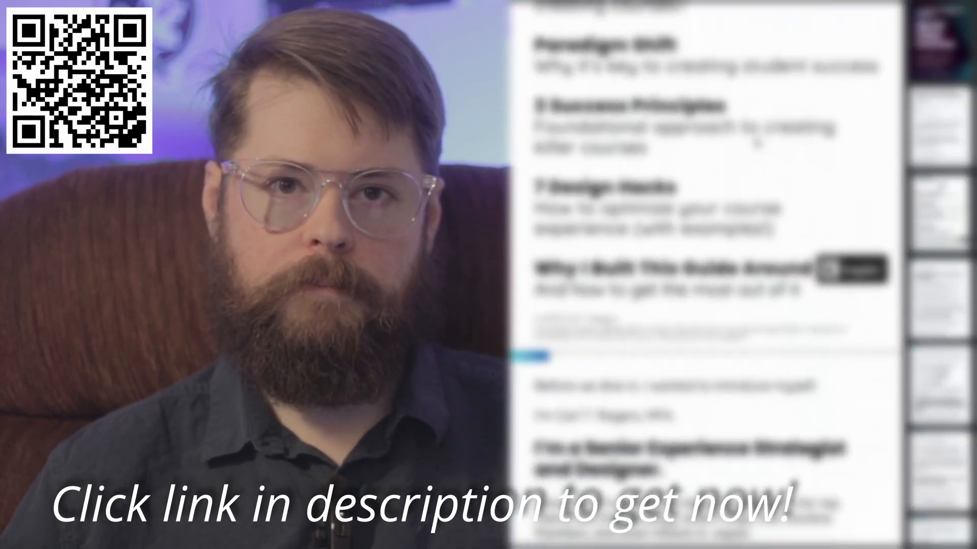
pyautogui.scroll(-7, 756, 143)
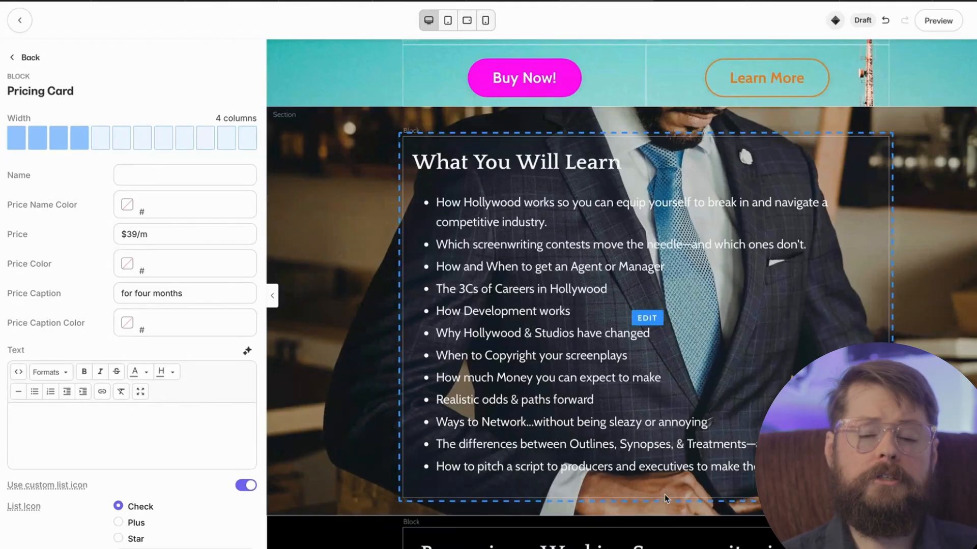
# Switch the page preview to the mobile view on iPhone 14 Pro Max and check the hero section's layout
pyautogui.scroll(5, 688, 496)
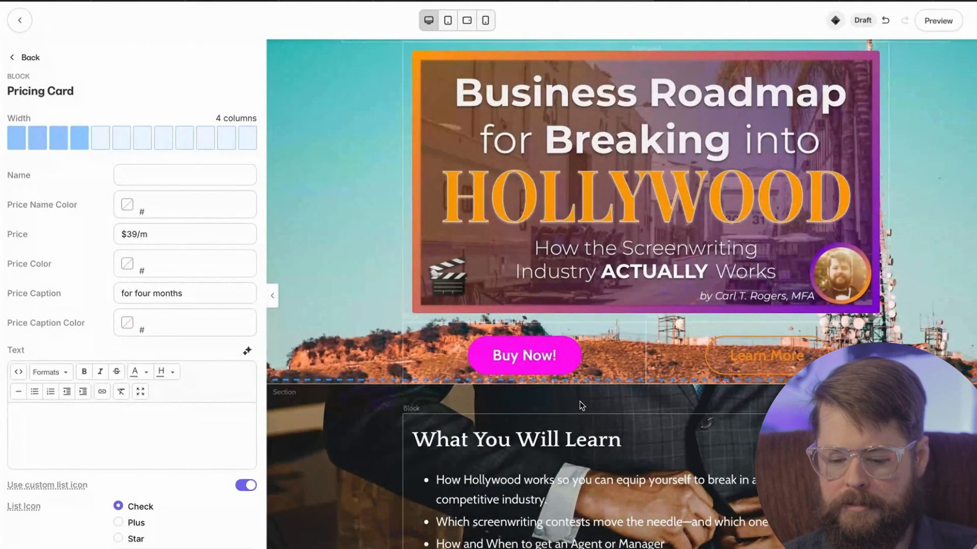
pyautogui.scroll(-1, 581, 406)
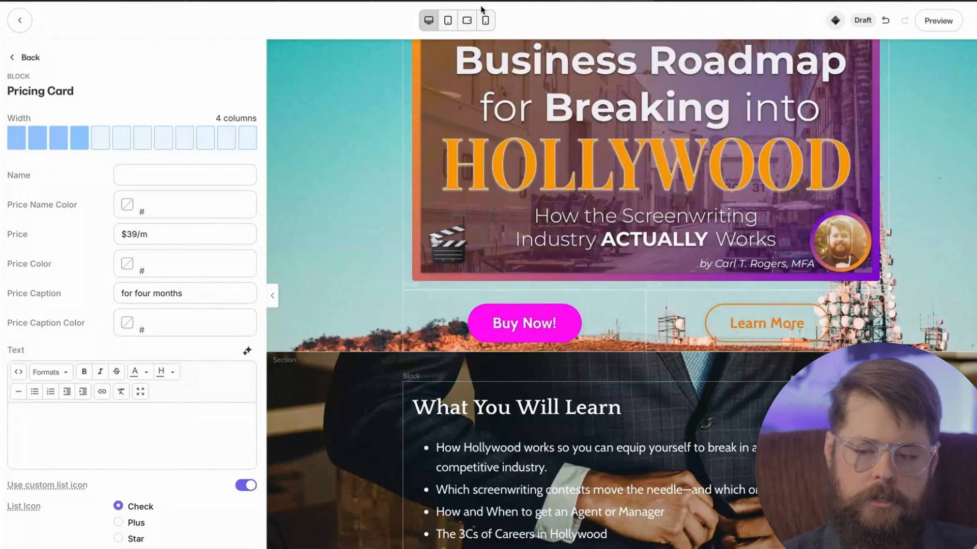
pyautogui.click(486, 21)
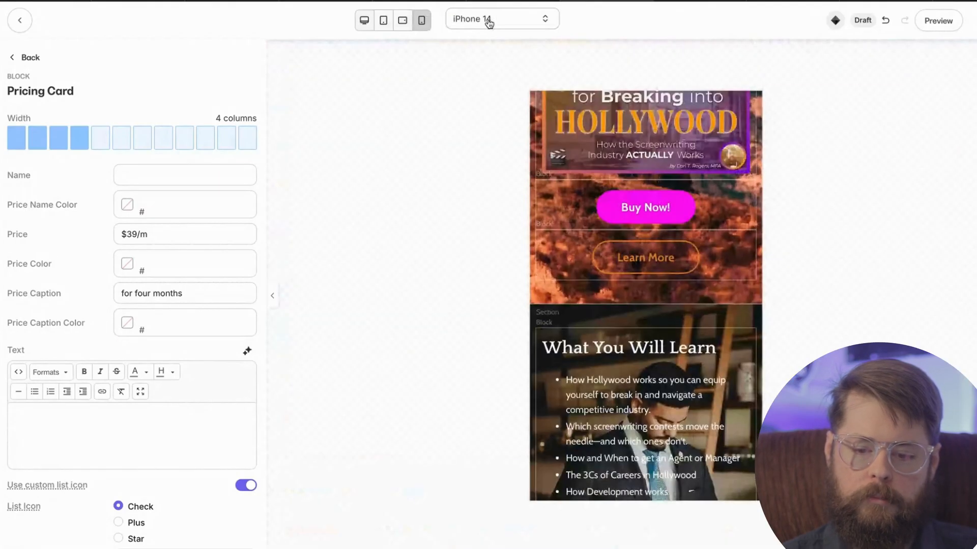
pyautogui.click(515, 31)
pyautogui.scroll(5, 603, 241)
pyautogui.scroll(5, 604, 246)
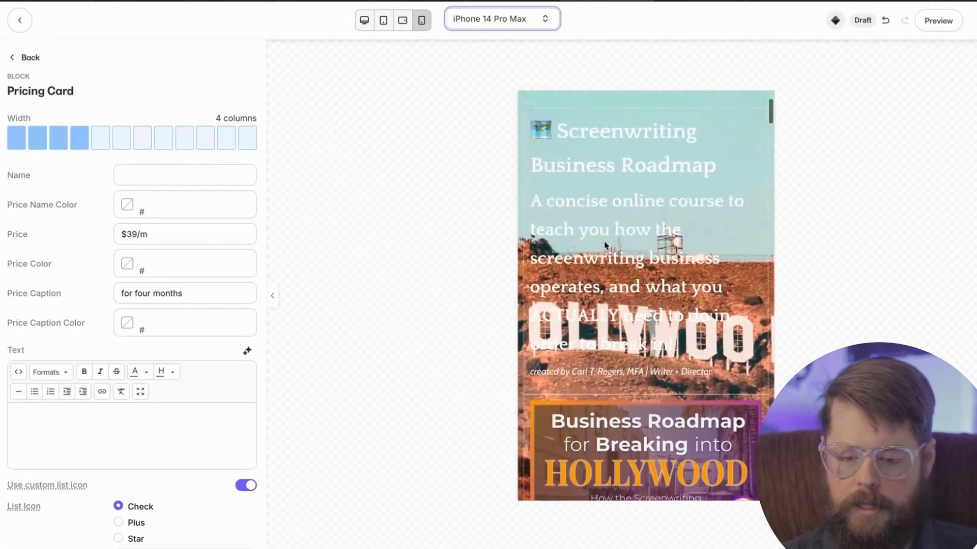
pyautogui.scroll(-8, 605, 245)
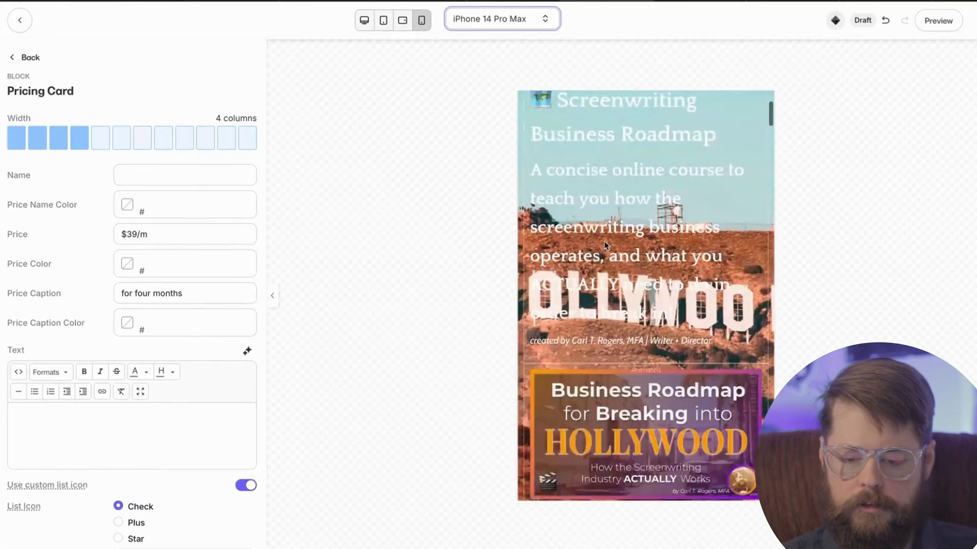
# Review the hero and "What You Will Learn" sections in the mobile preview and return the page preview to desktop view
pyautogui.scroll(8, 671, 218)
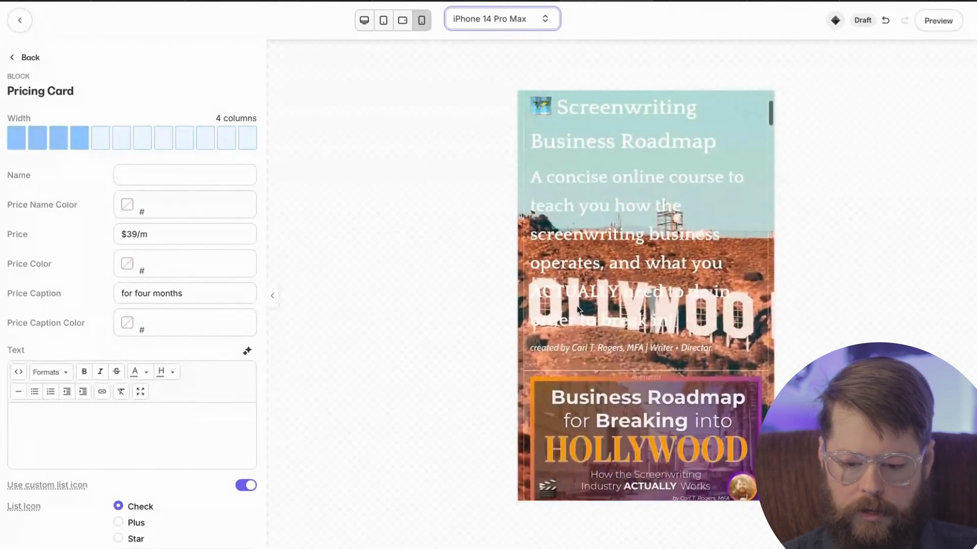
pyautogui.scroll(-8, 659, 279)
pyautogui.scroll(-15, 659, 279)
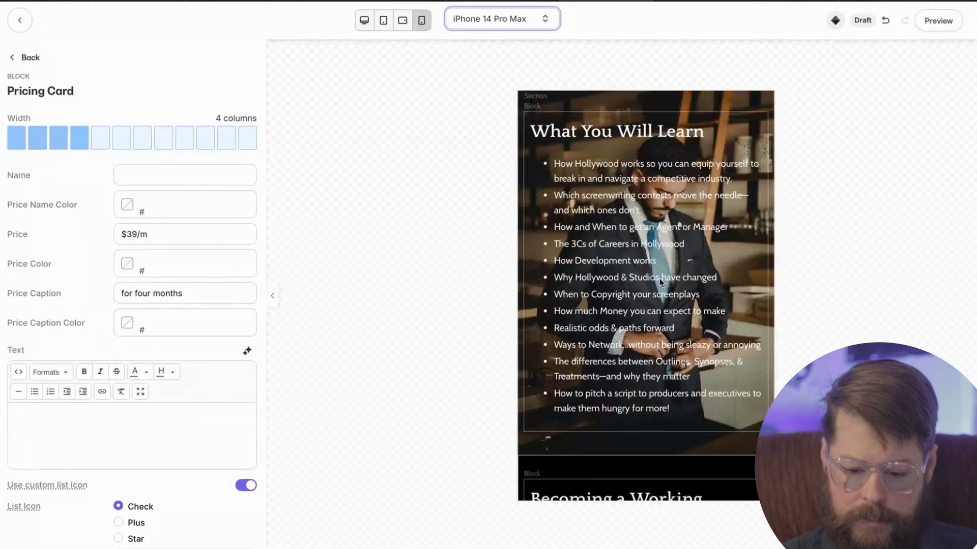
pyautogui.scroll(20, 660, 282)
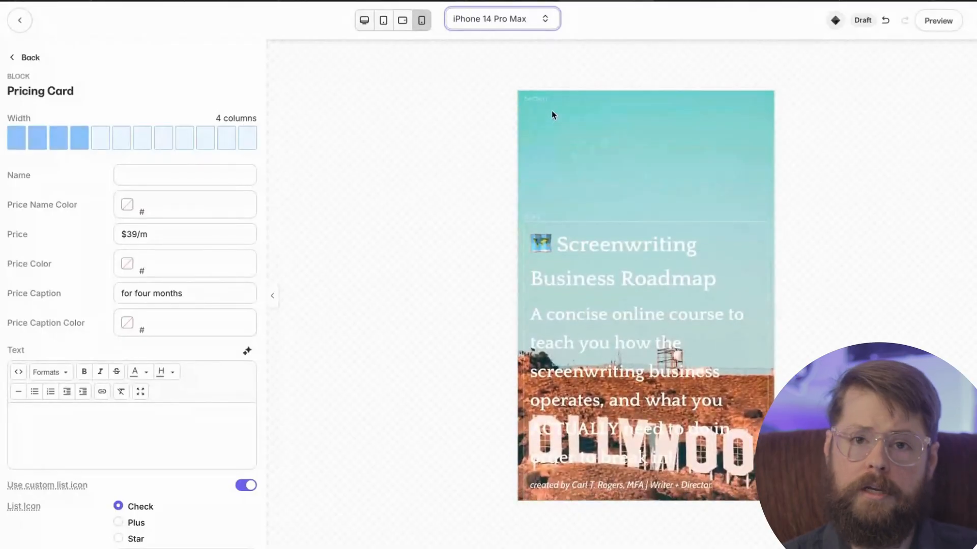
pyautogui.click(369, 29)
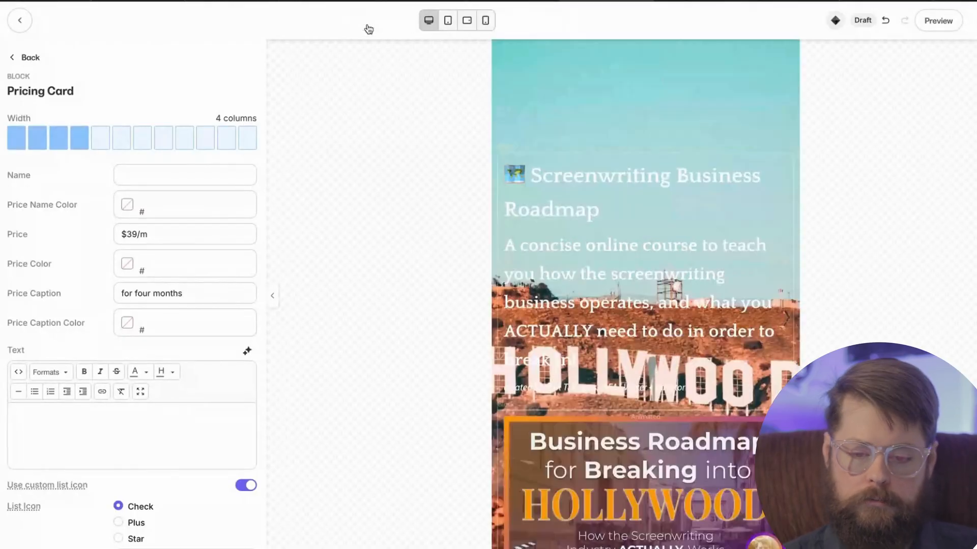
pyautogui.scroll(3, 670, 218)
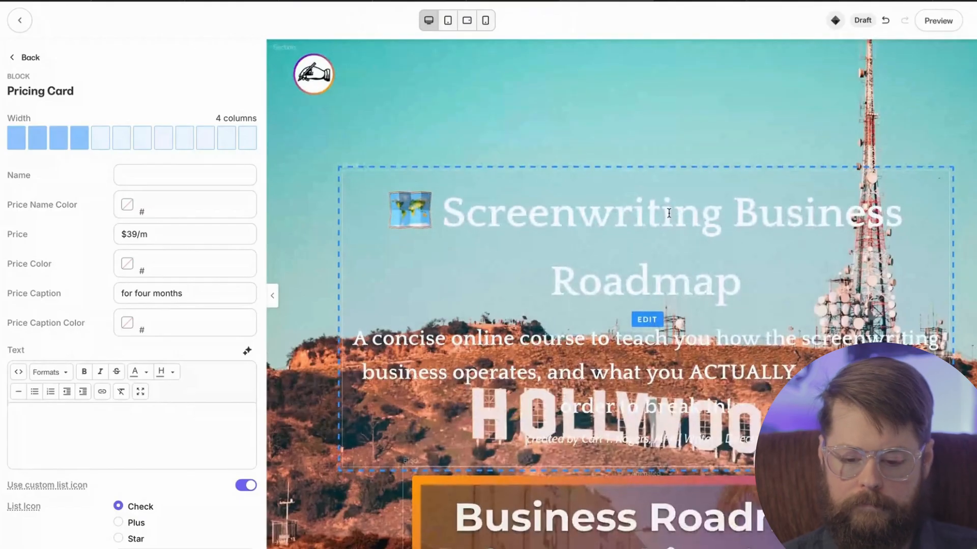
# Open the hero section's background settings and set its background color to the semi-transparent dark green #012D1B54
pyautogui.click(322, 139)
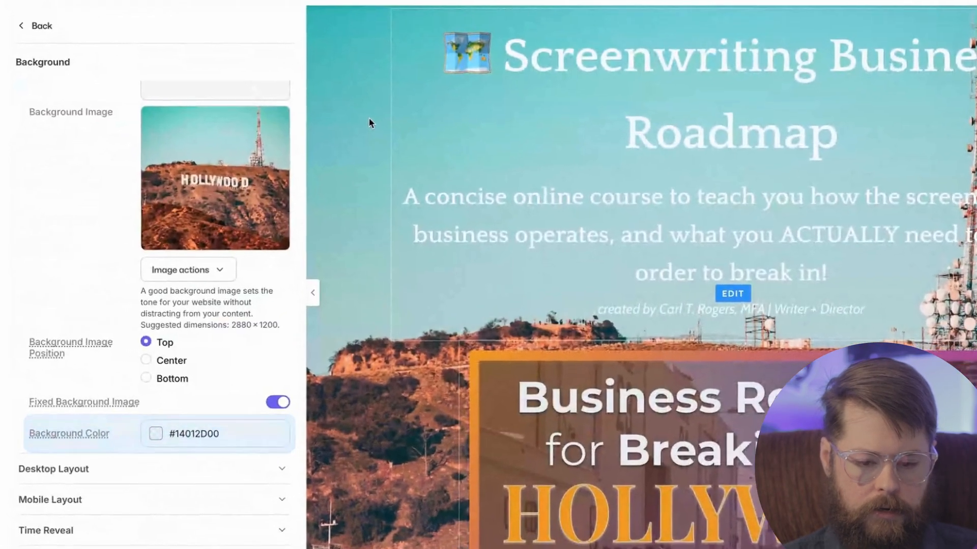
pyautogui.scroll(3, 363, 110)
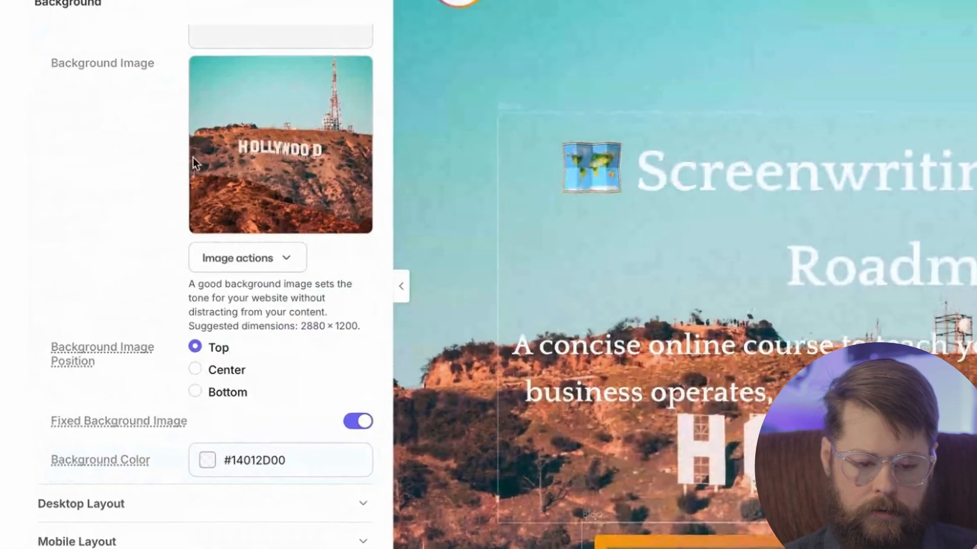
pyautogui.scroll(6, 193, 163)
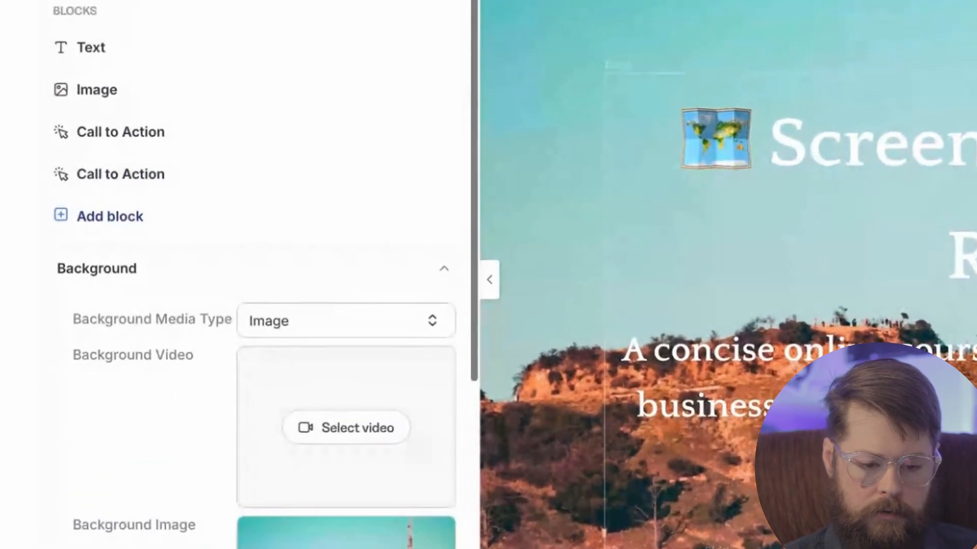
pyautogui.scroll(-8, 218, 313)
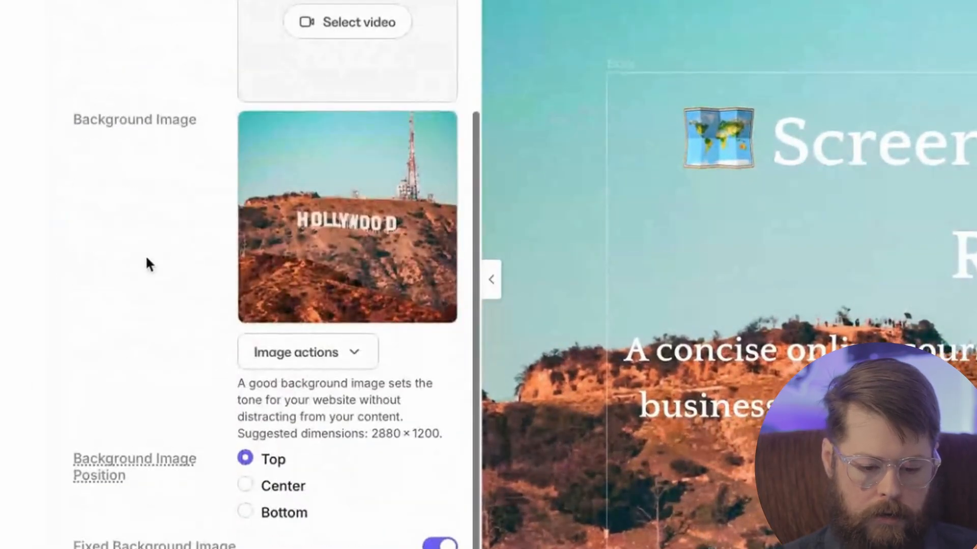
pyautogui.scroll(-2, 146, 255)
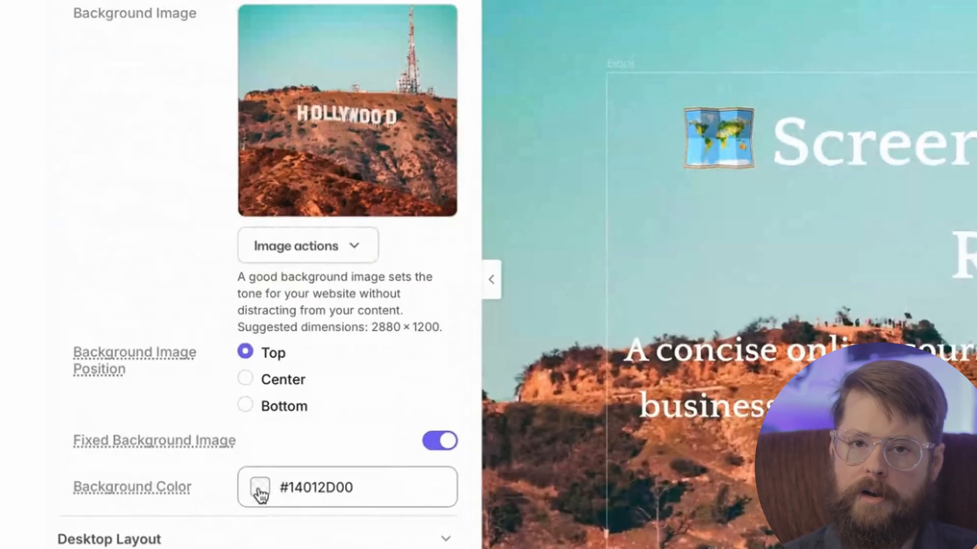
pyautogui.click(259, 490)
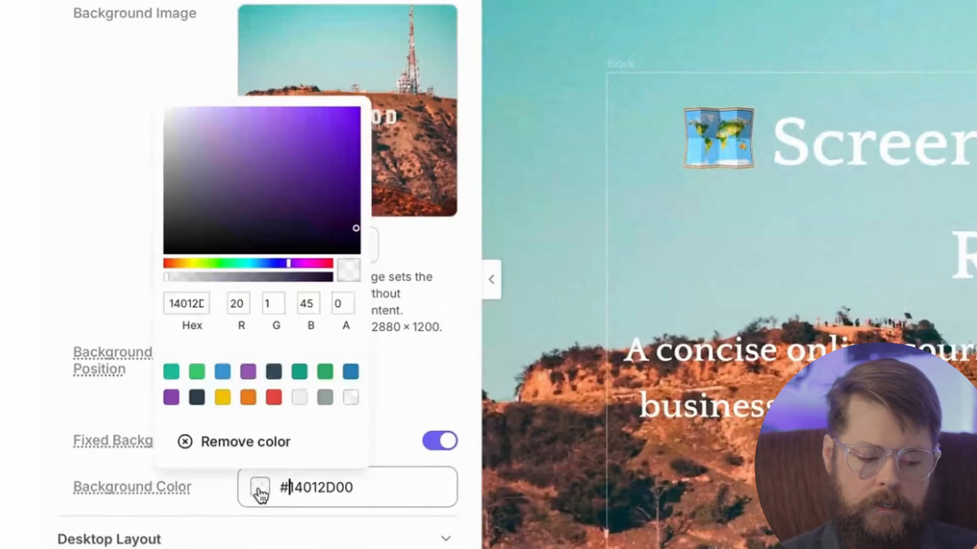
pyautogui.moveTo(303, 264); pyautogui.dragTo(184, 282)
pyautogui.click(212, 275)
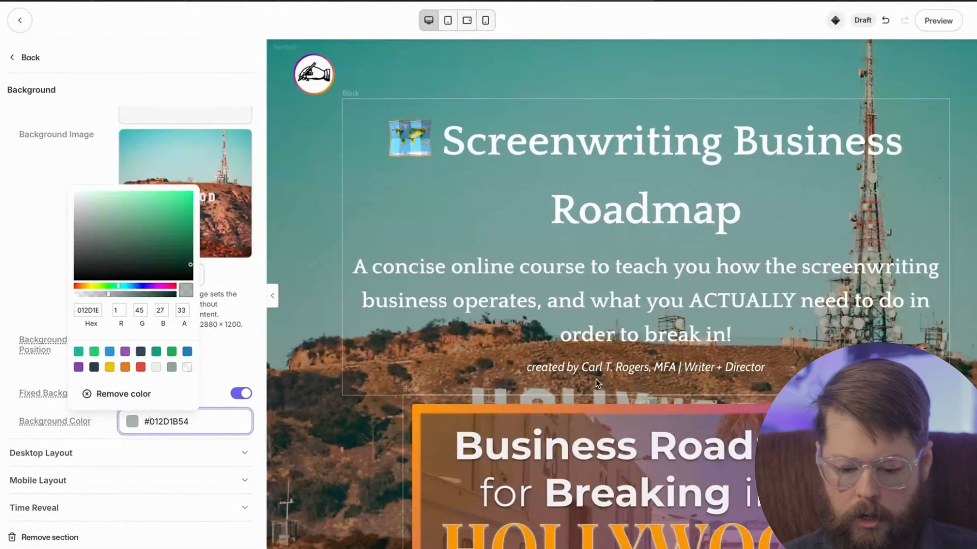
# Change the hero section's background color to a dark purple overlay, #0D0114BD, at 74% opacity
pyautogui.hotkey('ctrl', 'a')
pyautogui.write('#00000054')
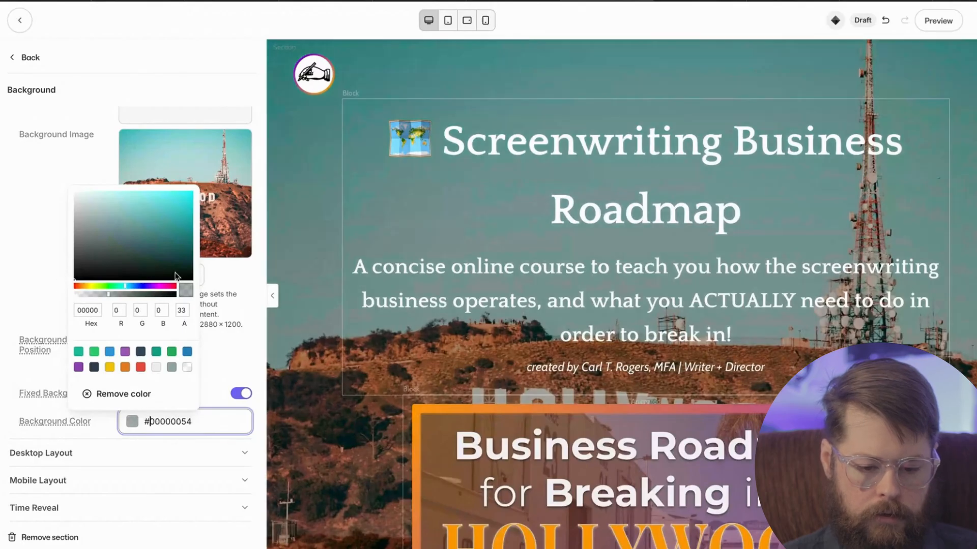
pyautogui.click(187, 276)
pyautogui.click(153, 286)
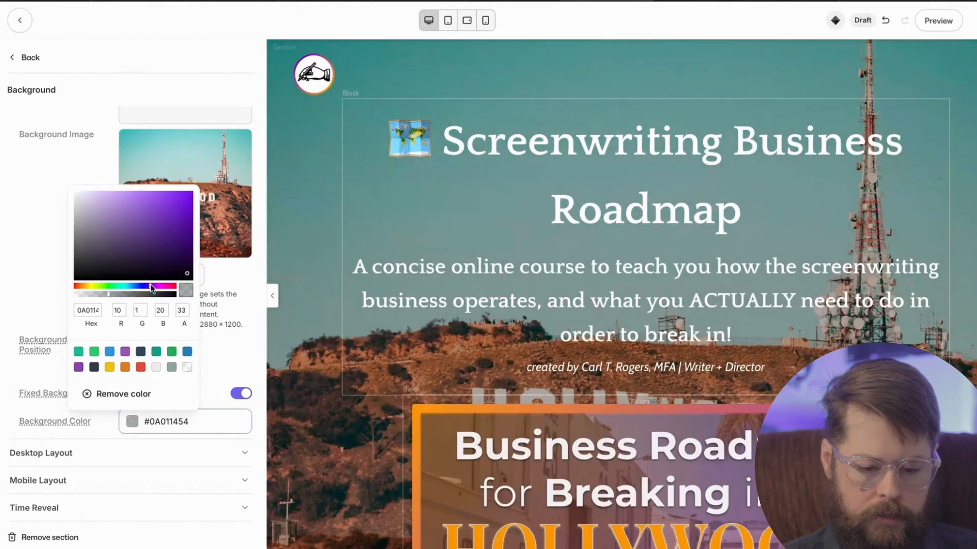
pyautogui.moveTo(188, 275); pyautogui.dragTo(197, 269)
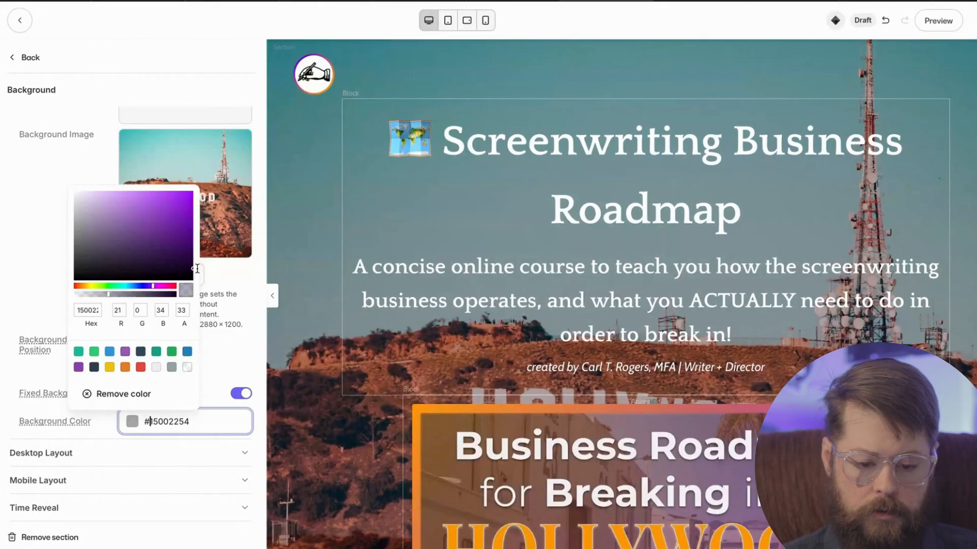
pyautogui.click(149, 294)
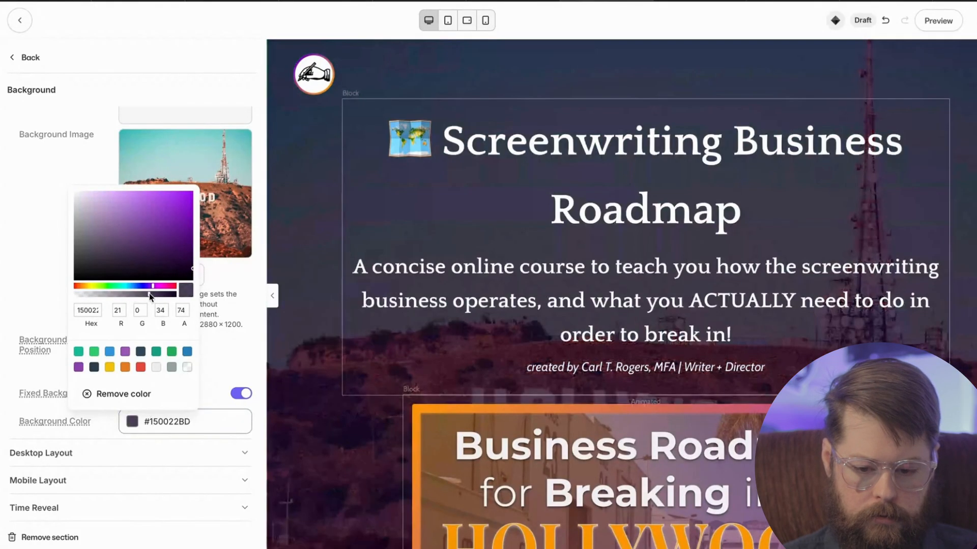
pyautogui.click(188, 275)
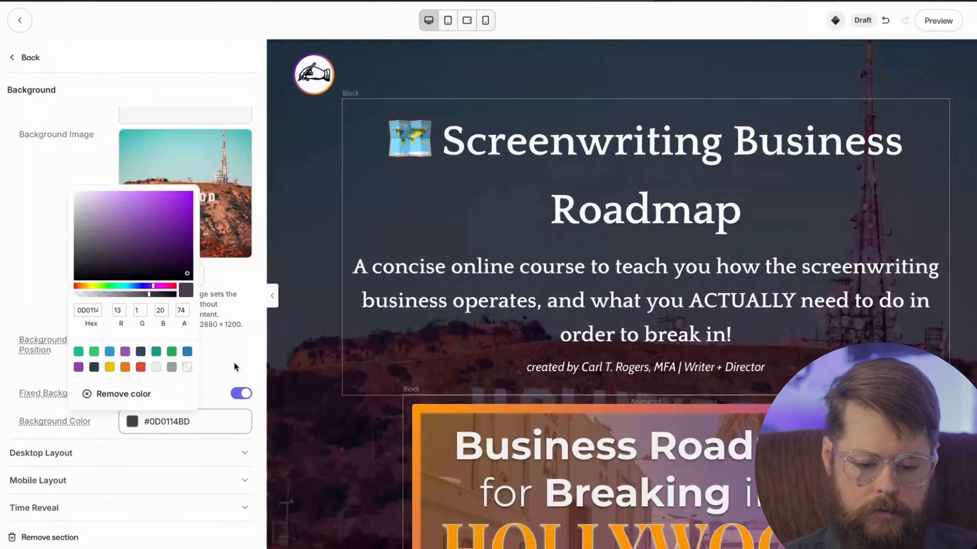
pyautogui.click(236, 366)
pyautogui.scroll(-2, 379, 257)
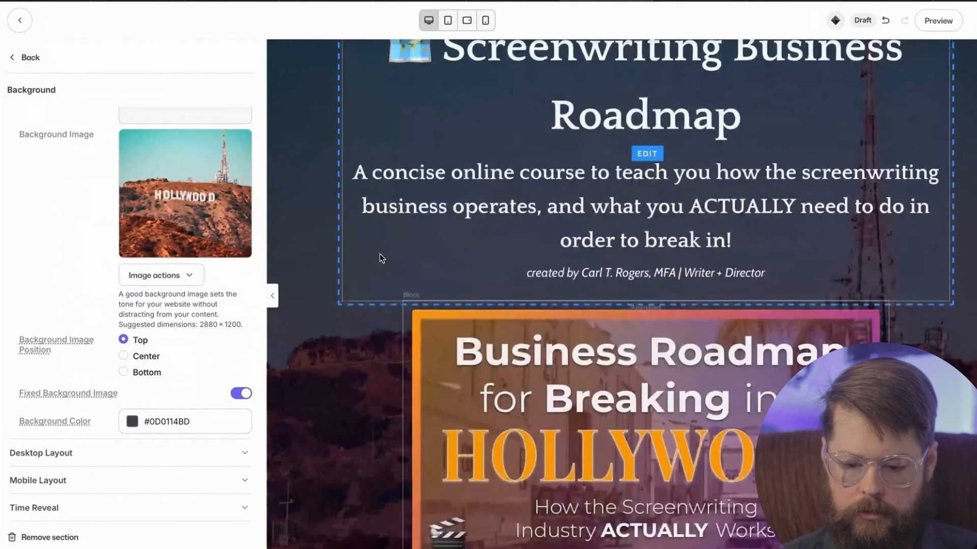
pyautogui.scroll(-8, 379, 254)
pyautogui.scroll(10, 380, 254)
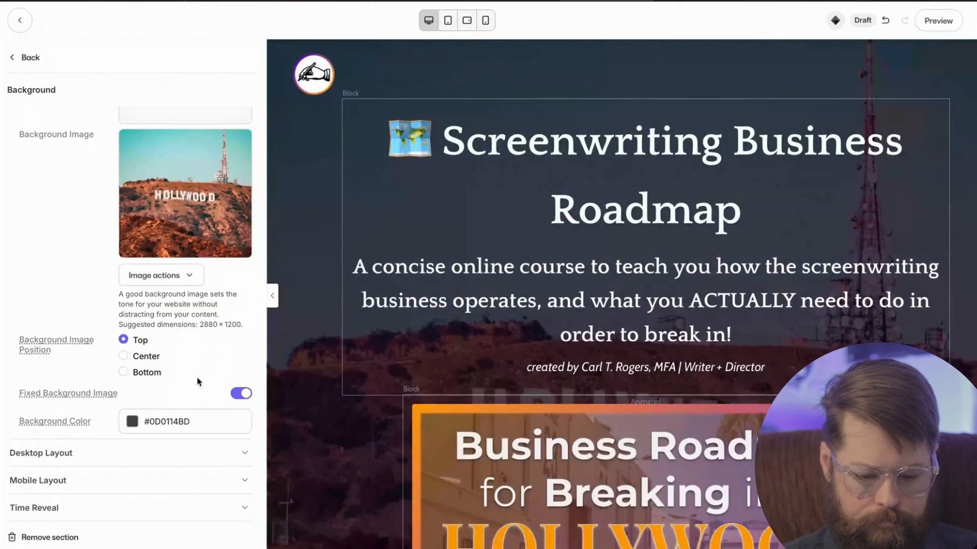
# Copy the hero's background color value and apply it, #0D0114BD, as the background color of the "What You Will Learn" section
pyautogui.doubleClick(181, 416)
pyautogui.hotkey('ctrl', 'c')
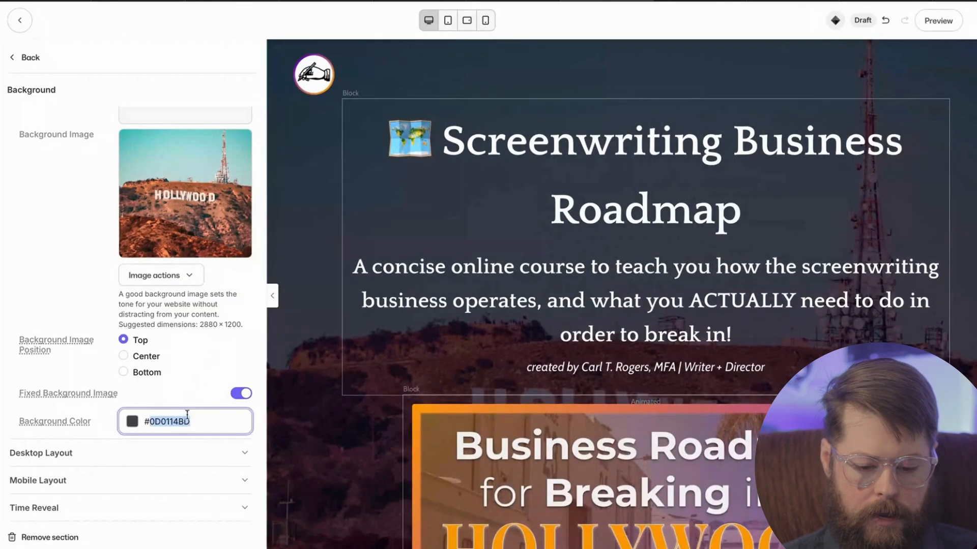
pyautogui.scroll(-9, 338, 352)
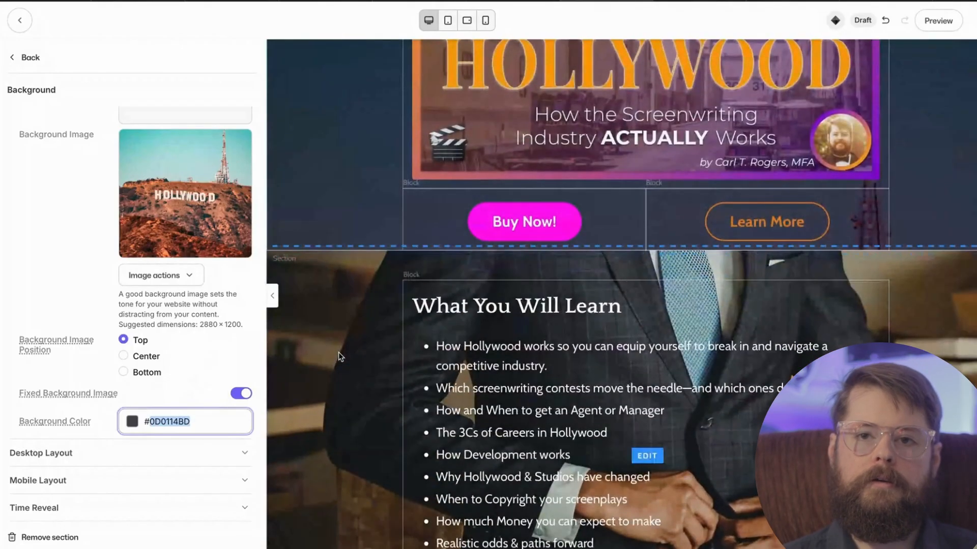
pyautogui.click(338, 352)
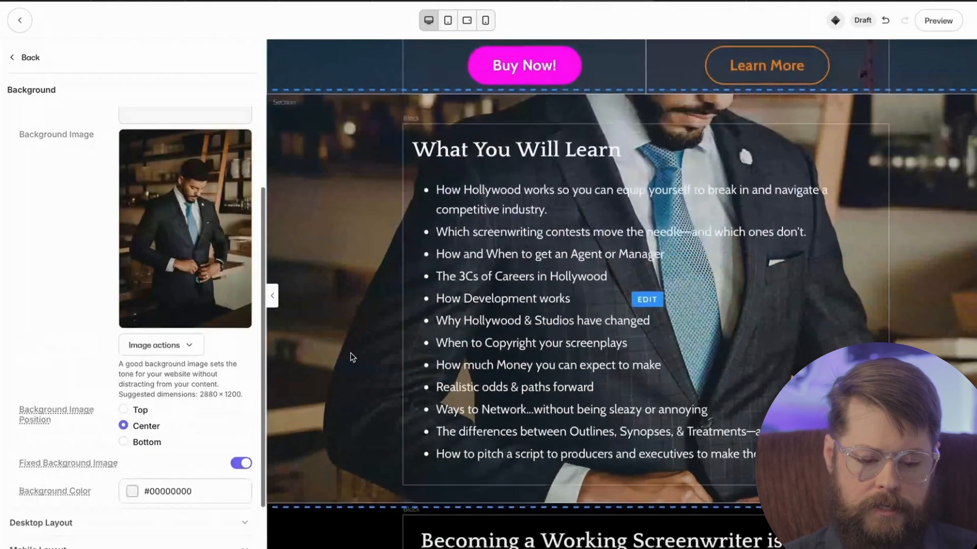
pyautogui.doubleClick(179, 420)
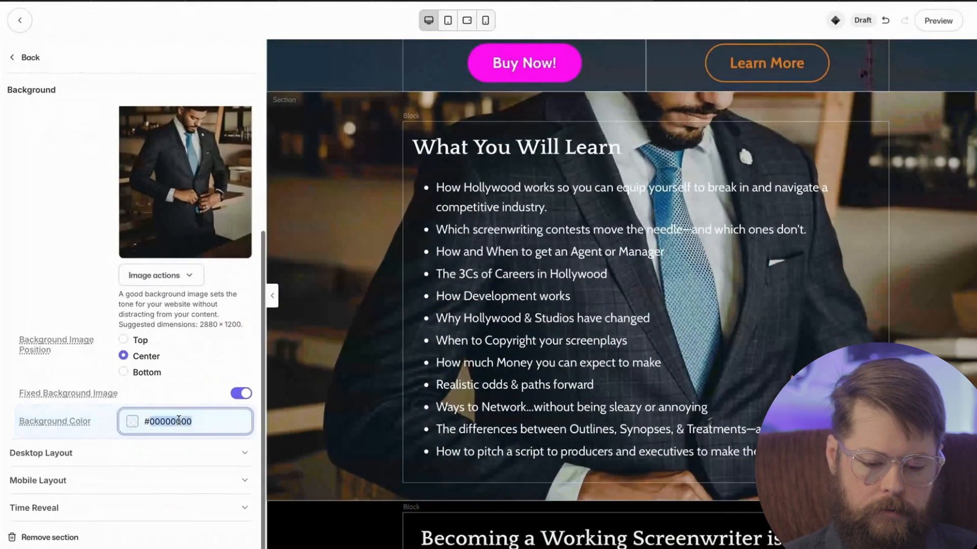
pyautogui.hotkey('ctrl', 'v')
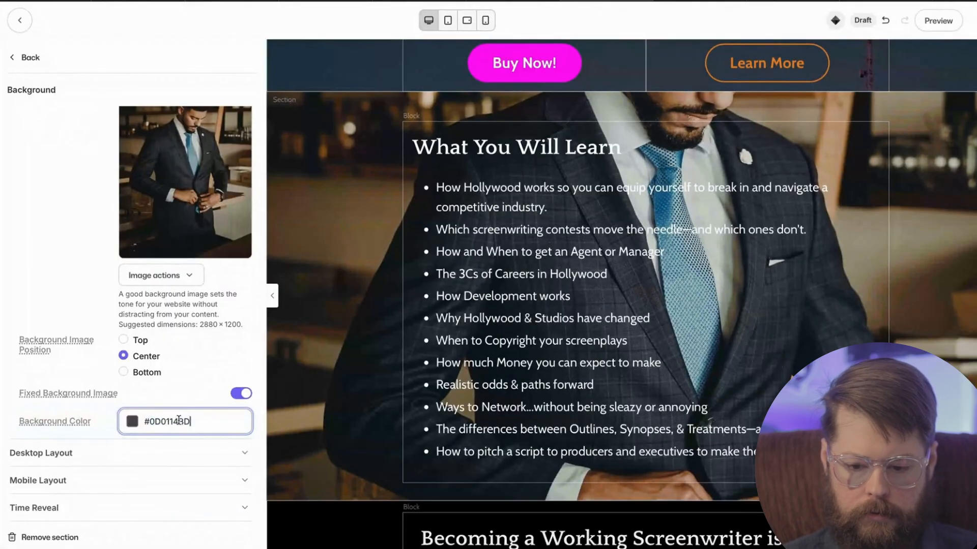
# Examine text readability and the background overlays across the hero and "What You Will Learn" sections
pyautogui.scroll(4, 317, 379)
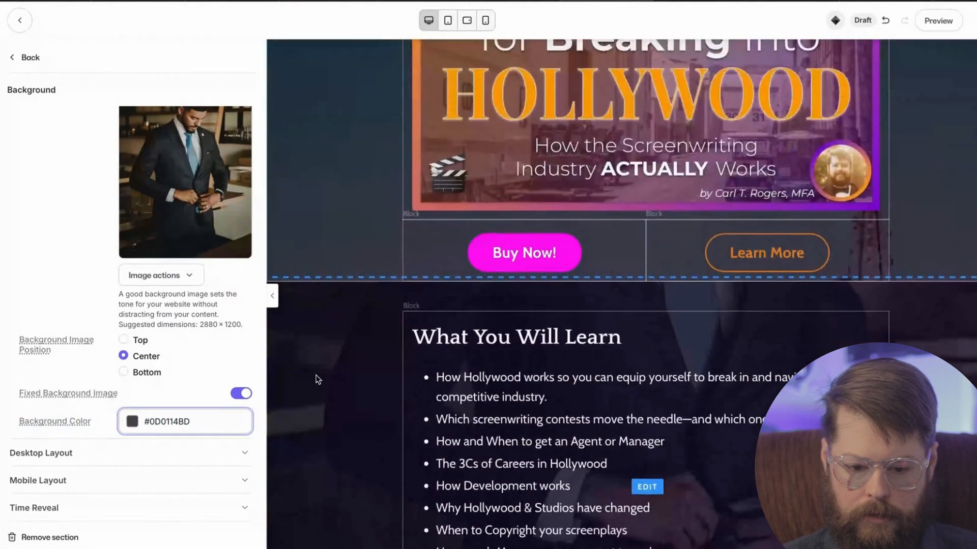
pyautogui.scroll(5, 316, 379)
pyautogui.scroll(-8, 316, 379)
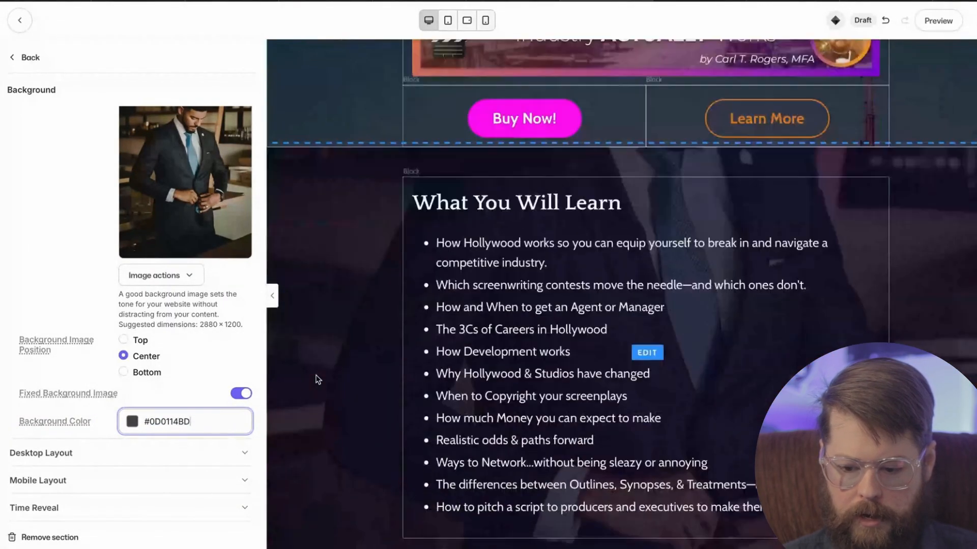
pyautogui.scroll(1, 317, 379)
pyautogui.scroll(-6, 349, 286)
pyautogui.scroll(8, 349, 285)
pyautogui.scroll(3, 349, 286)
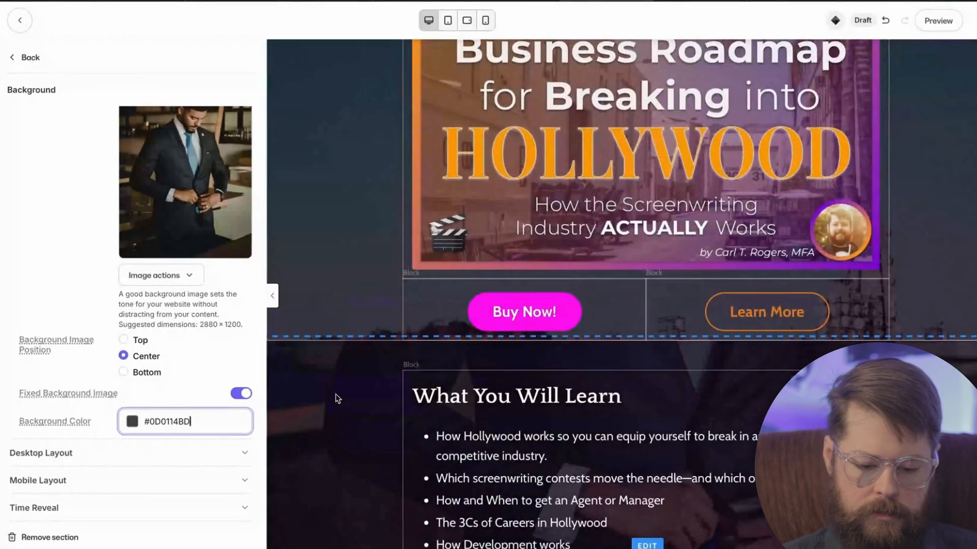
pyautogui.scroll(-5, 335, 366)
pyautogui.scroll(10, 335, 365)
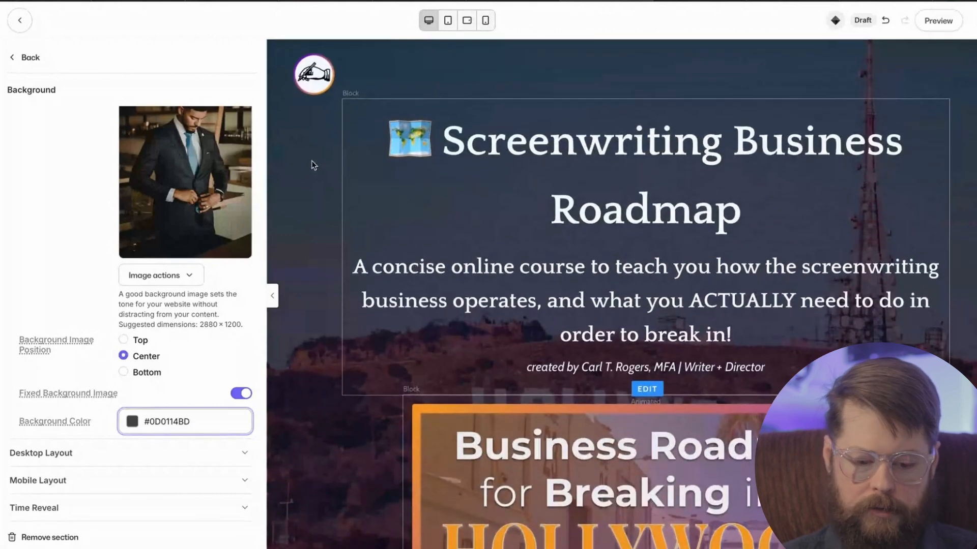
pyautogui.scroll(-10, 393, 229)
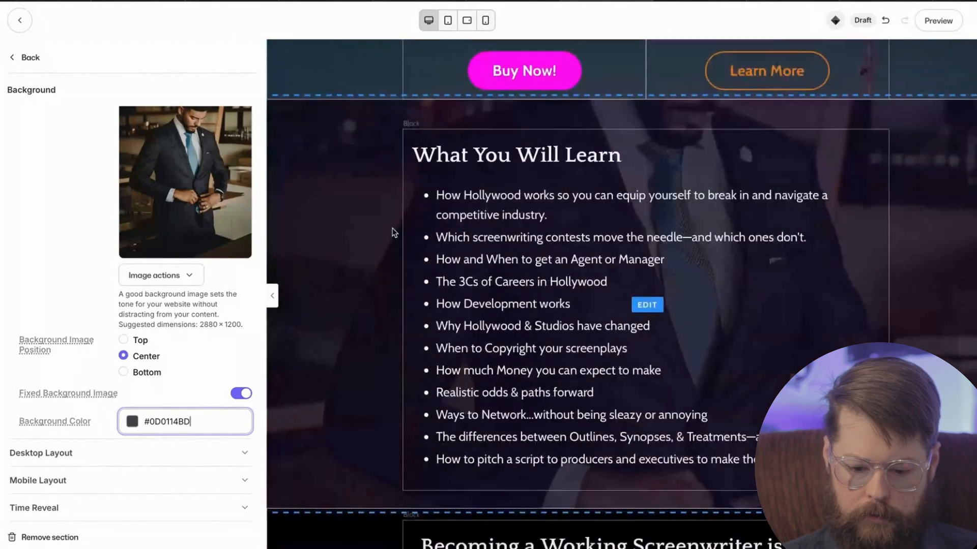
pyautogui.scroll(-1, 393, 233)
pyautogui.scroll(2, 376, 244)
pyautogui.scroll(-3, 386, 337)
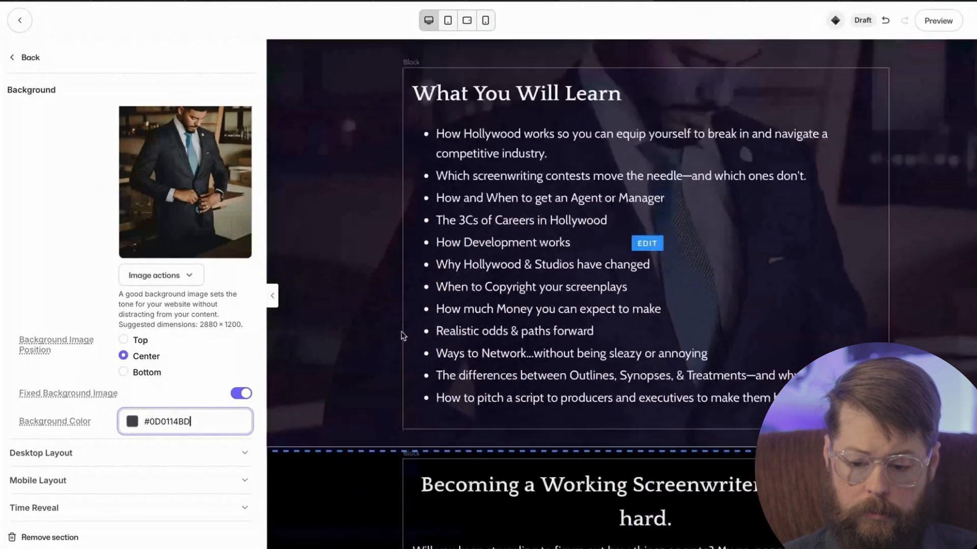
pyautogui.scroll(-1, 403, 336)
pyautogui.scroll(5, 403, 335)
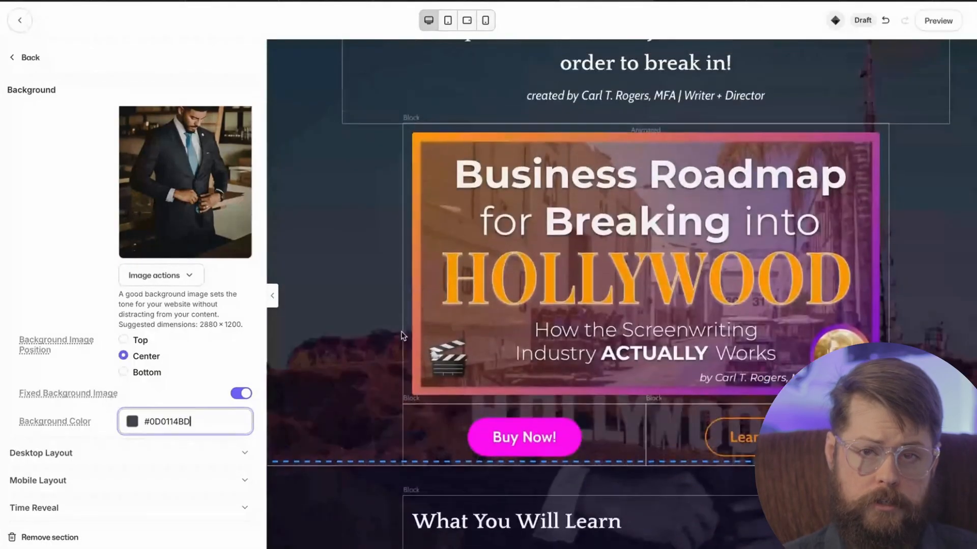
pyautogui.scroll(5, 403, 336)
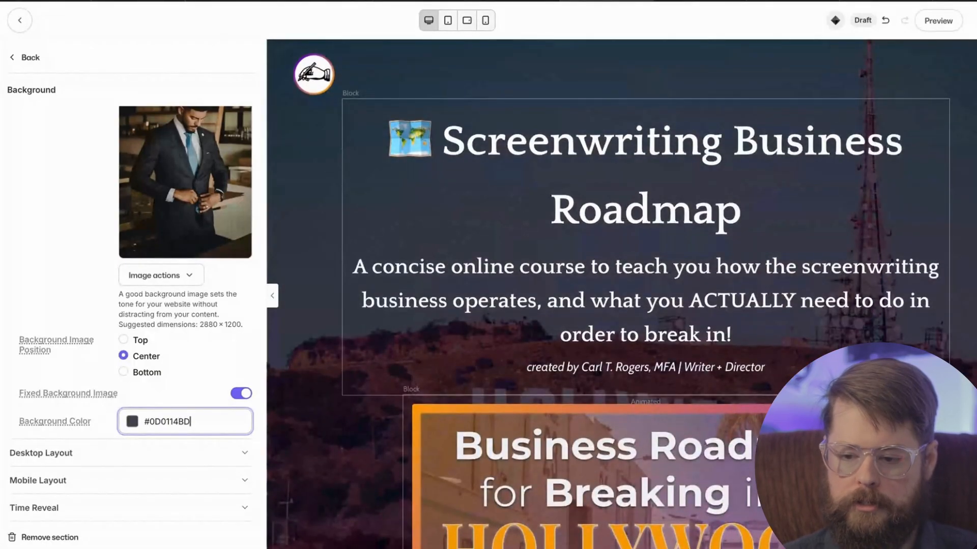
pyautogui.scroll(-8, 867, 294)
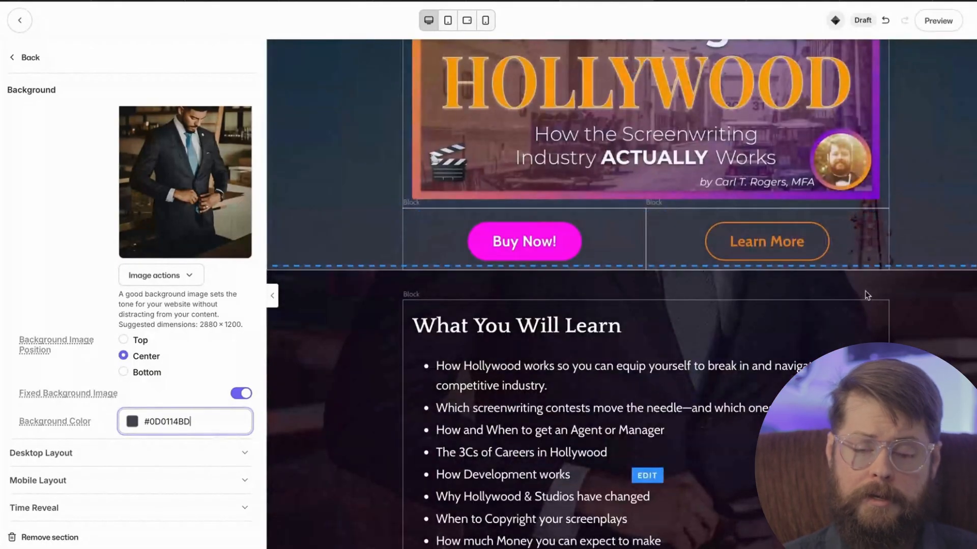
pyautogui.scroll(3, 867, 294)
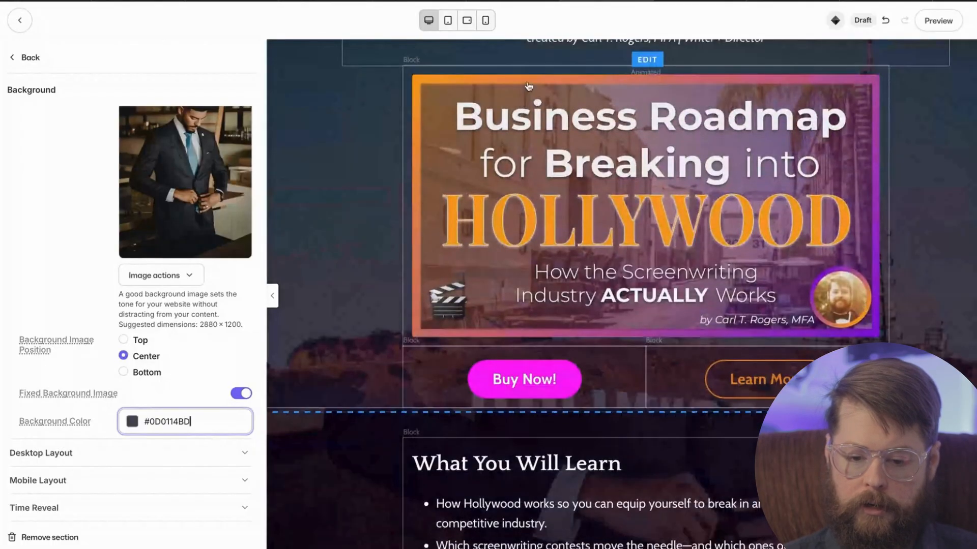
pyautogui.scroll(5, 604, 228)
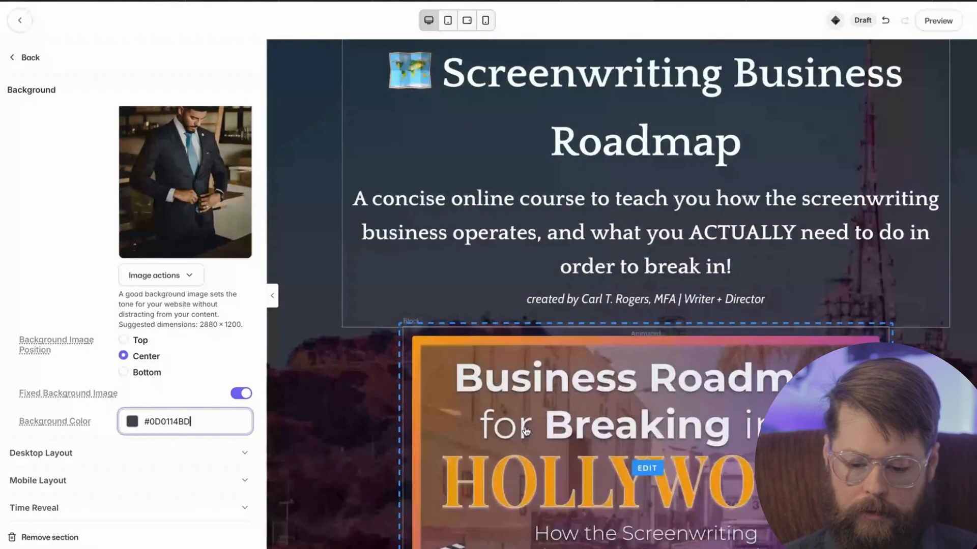
# Review the hero section and examine the color and style settings of its Buy Now! button
pyautogui.scroll(-3, 521, 247)
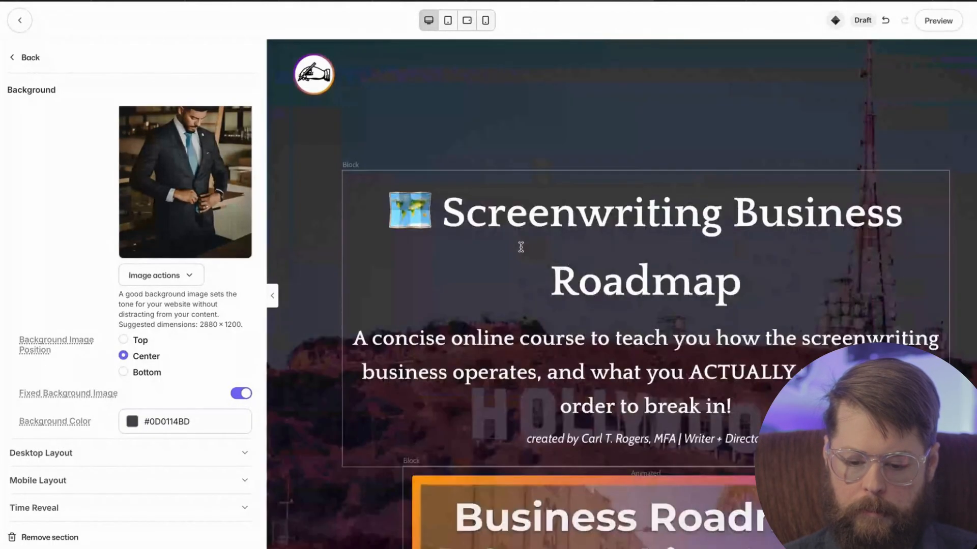
pyautogui.scroll(-6, 519, 247)
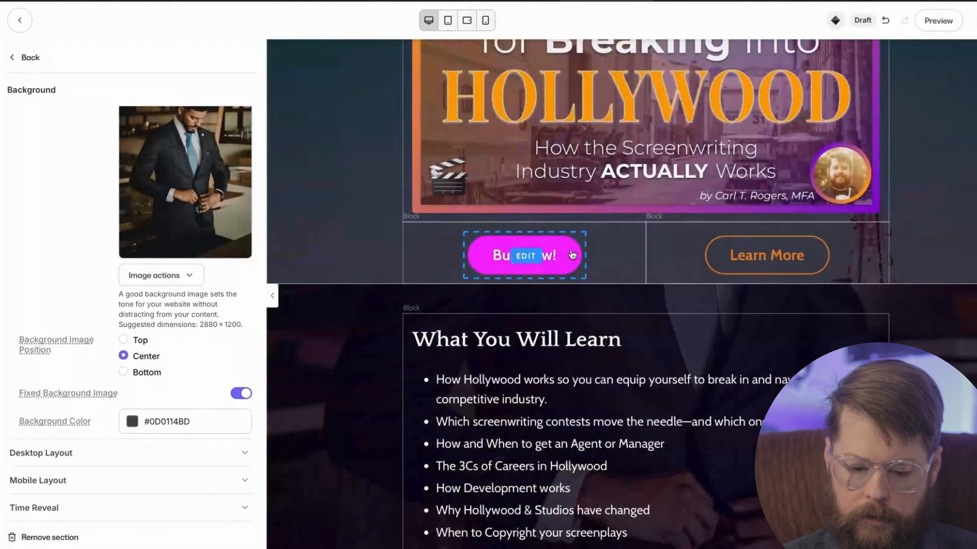
pyautogui.click(508, 254)
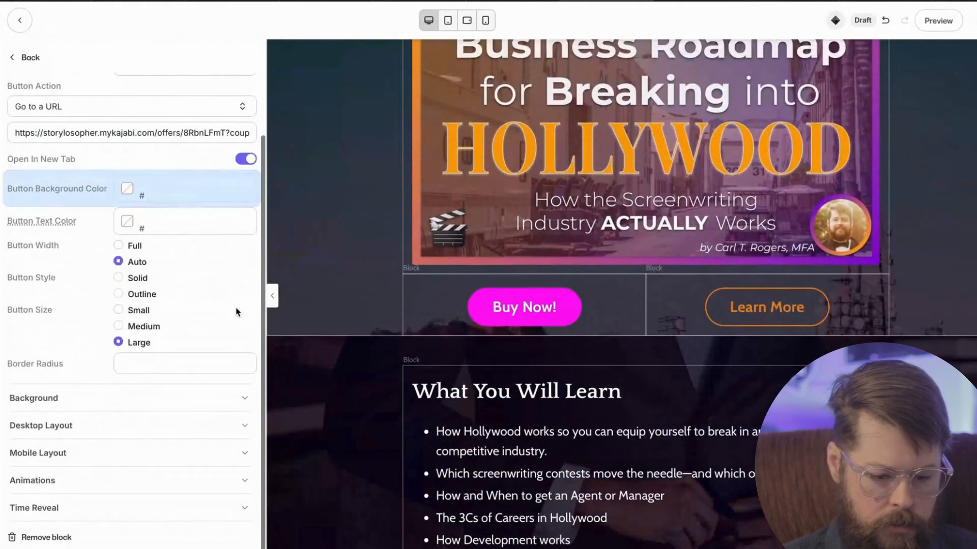
pyautogui.scroll(1, 284, 227)
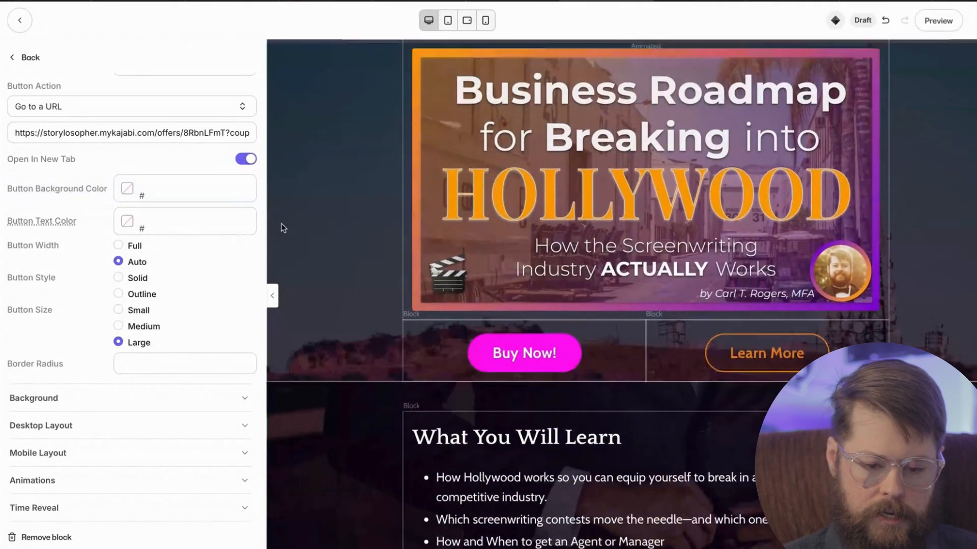
pyautogui.scroll(3, 158, 222)
# Go to the page-wide style guide and set the primary color to the dark purple #0D0114BD
pyautogui.click(22, 58)
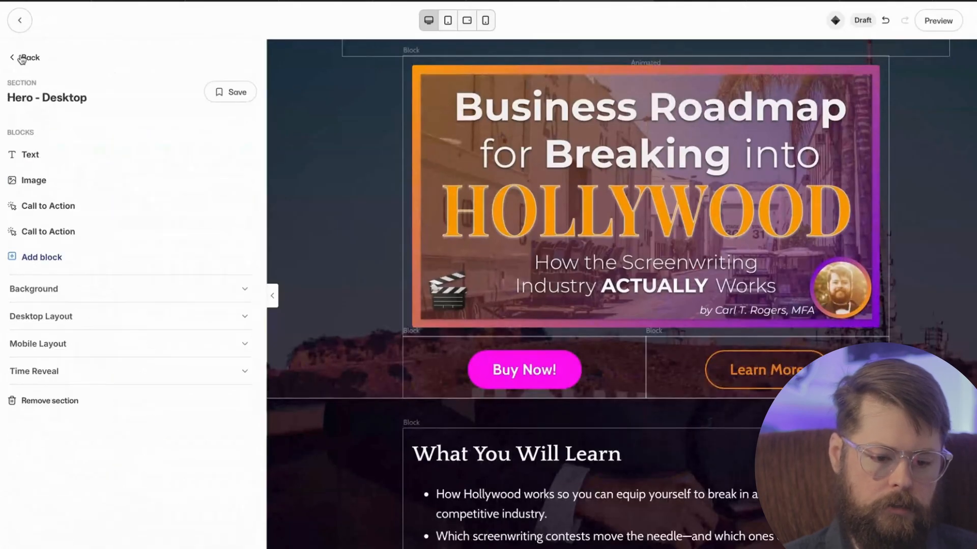
pyautogui.click(37, 59)
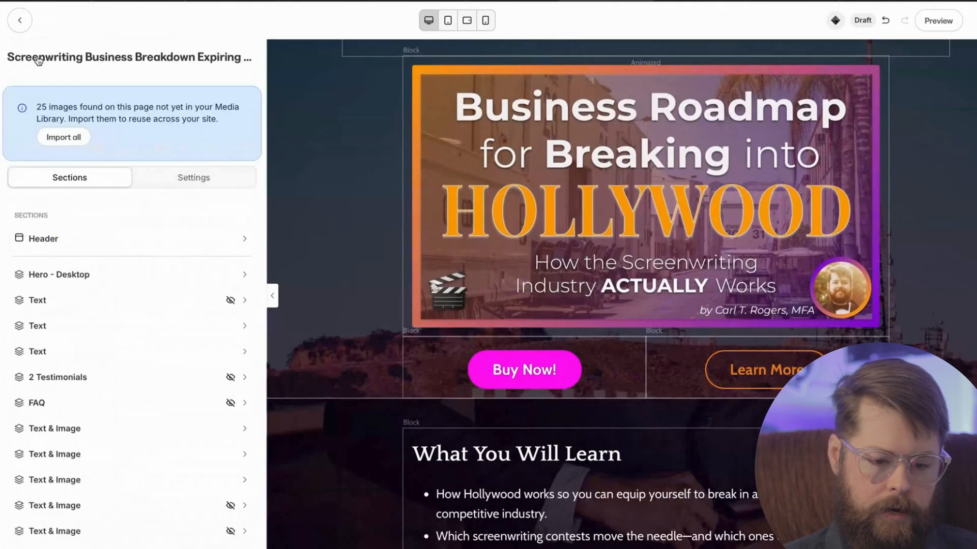
pyautogui.click(192, 174)
pyautogui.scroll(-3, 75, 229)
pyautogui.scroll(-1, 75, 228)
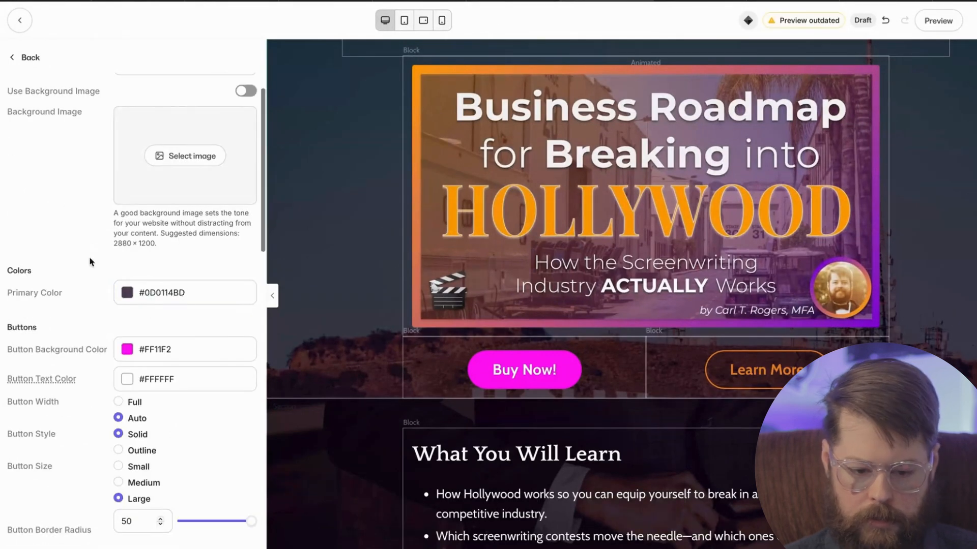
pyautogui.click(158, 295)
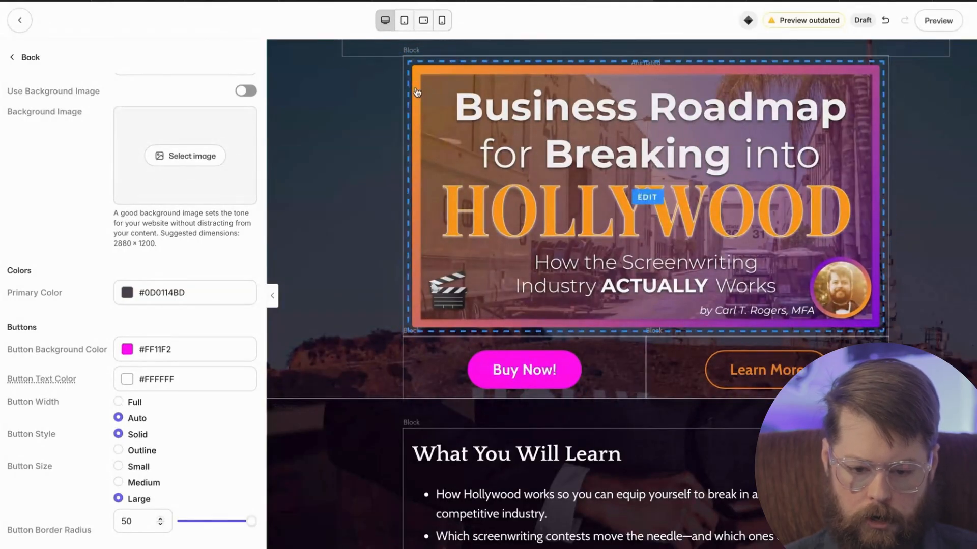
# Set the style guide's default button background color to orange #E67E22 and refresh the page preview
pyautogui.click(128, 351)
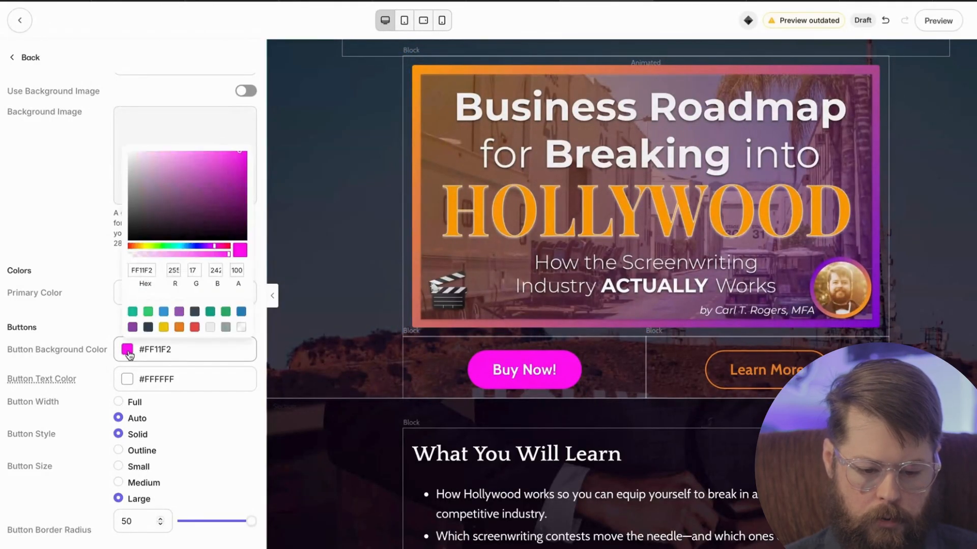
pyautogui.click(179, 328)
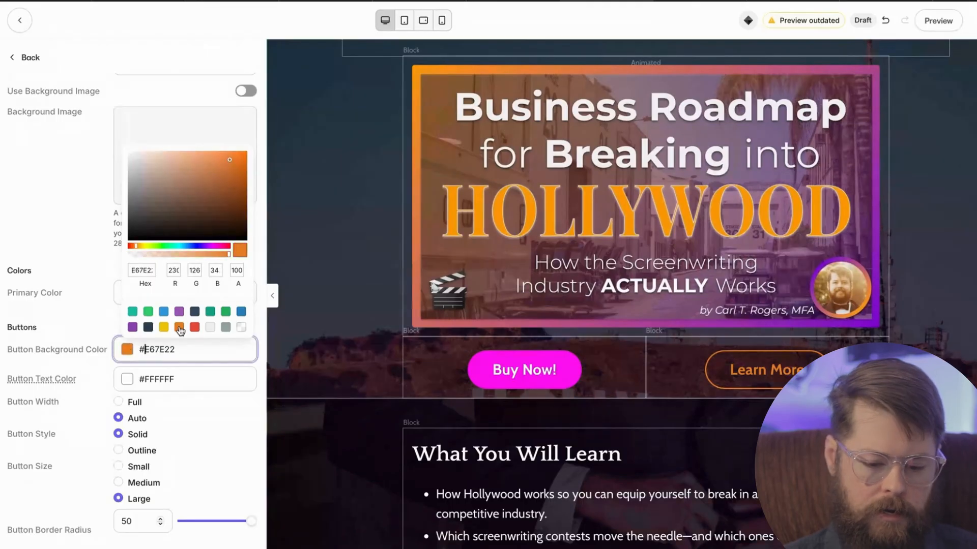
pyautogui.moveTo(231, 187); pyautogui.dragTo(258, 151)
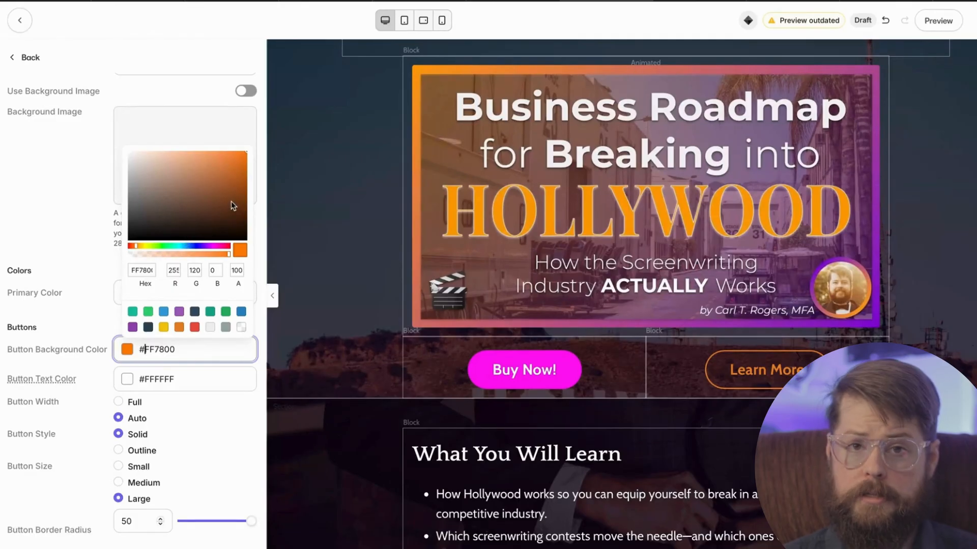
pyautogui.click(179, 327)
pyautogui.click(46, 203)
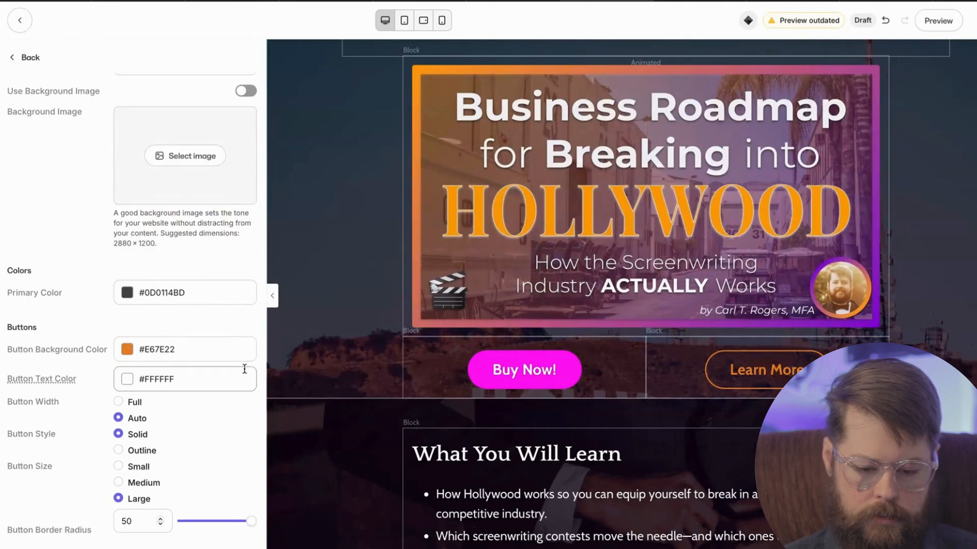
pyautogui.scroll(-3, 152, 346)
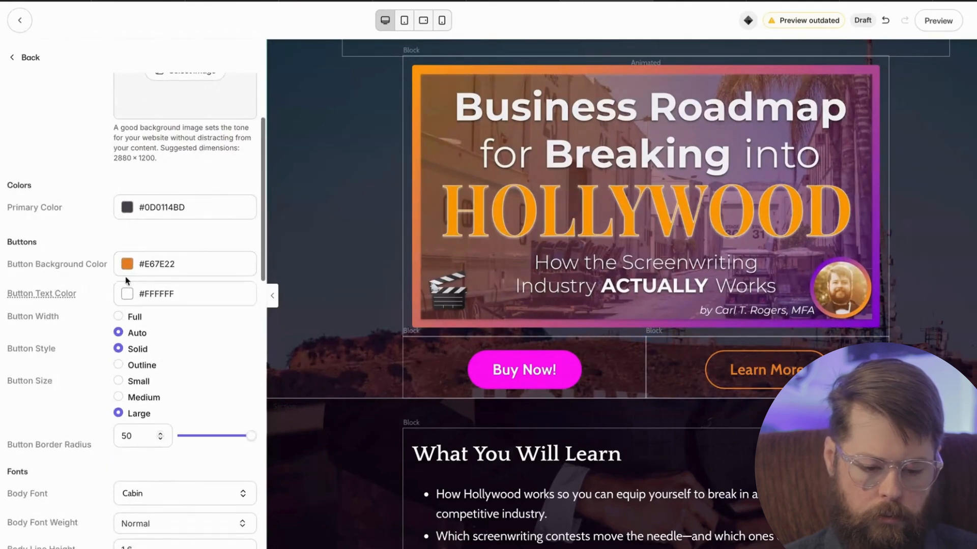
pyautogui.scroll(-1, 212, 345)
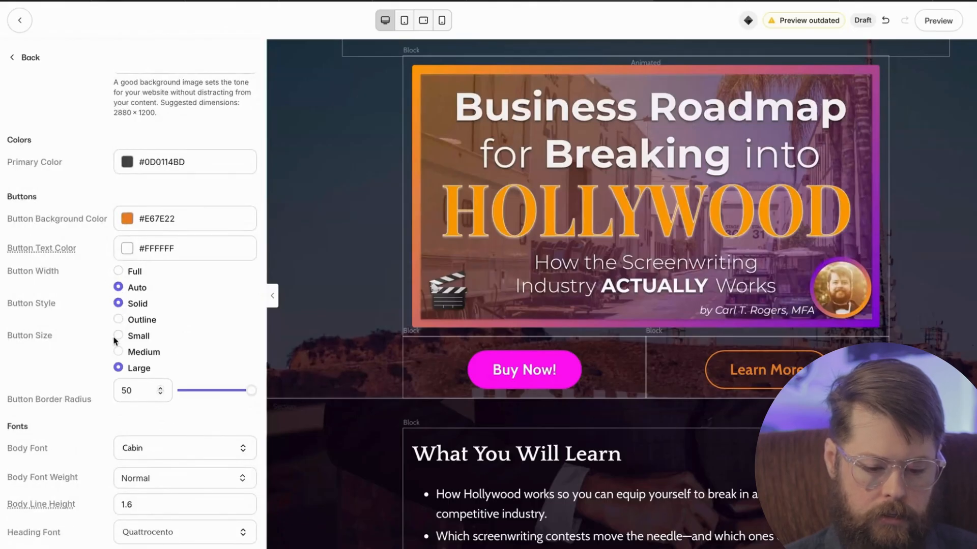
pyautogui.scroll(-3, 198, 352)
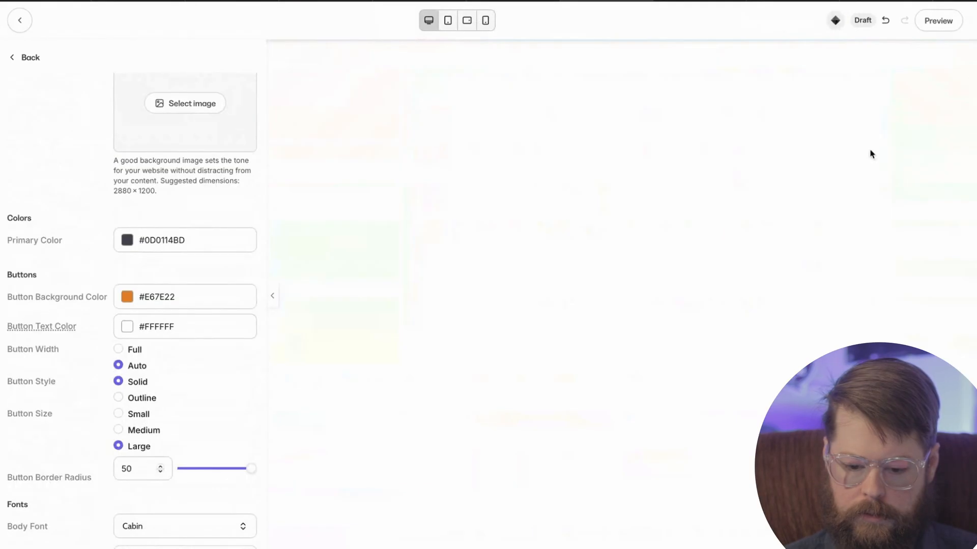
pyautogui.scroll(-6, 547, 275)
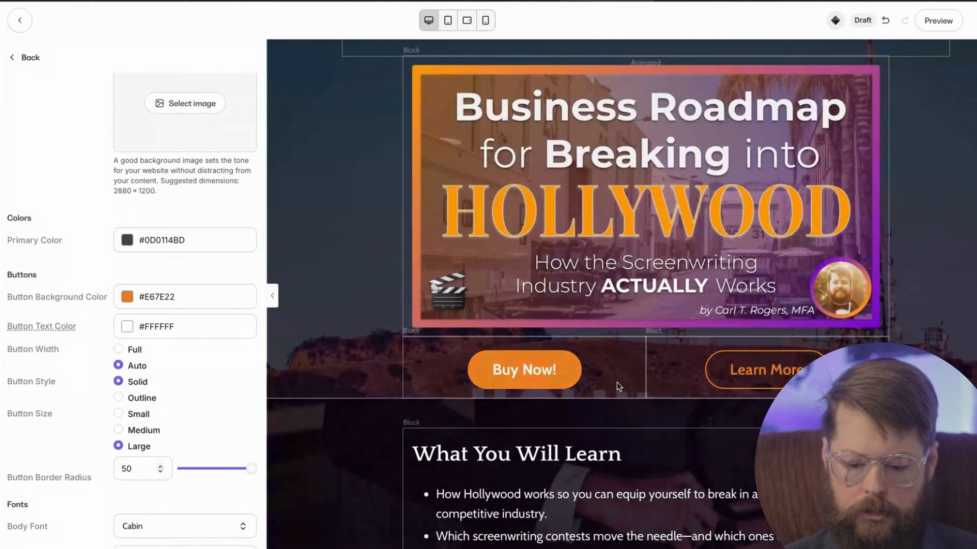
# Remove the Learn More call-to-action block from the hero section and widen the Buy Now! button block to 8 columns
pyautogui.click(29, 59)
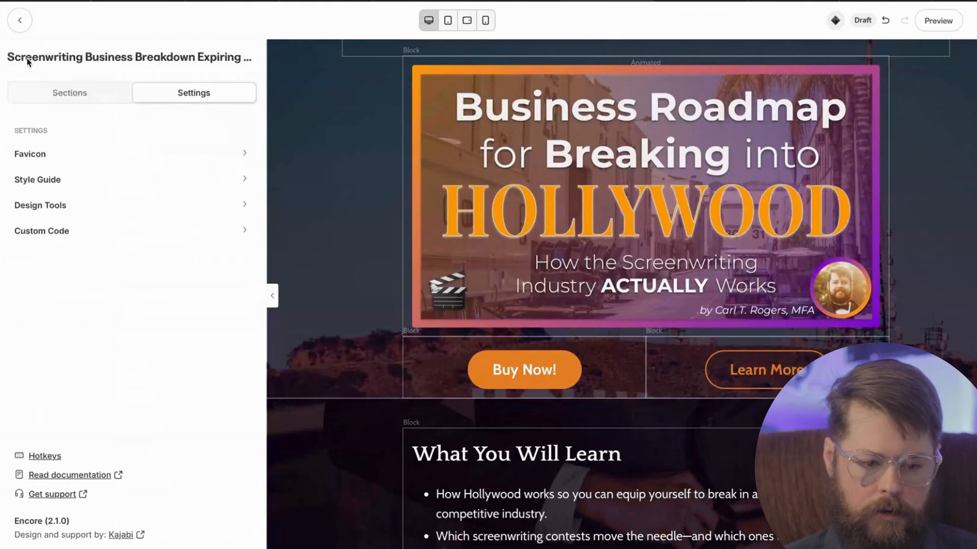
pyautogui.click(670, 358)
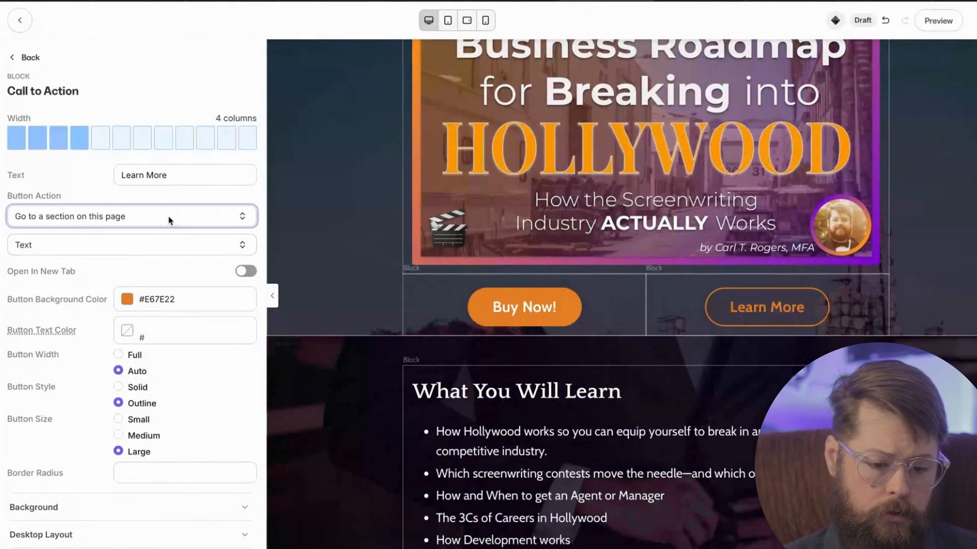
pyautogui.click(31, 58)
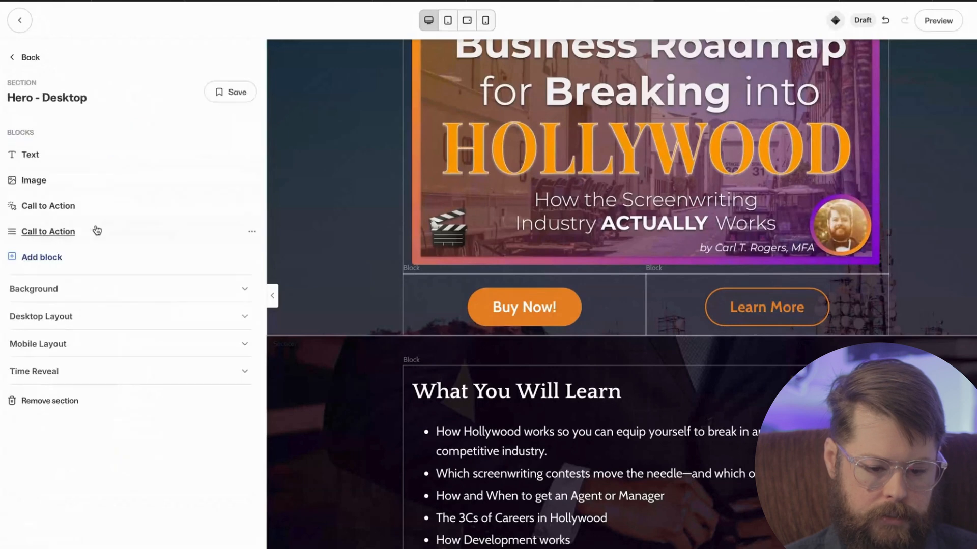
pyautogui.click(256, 235)
pyautogui.click(181, 301)
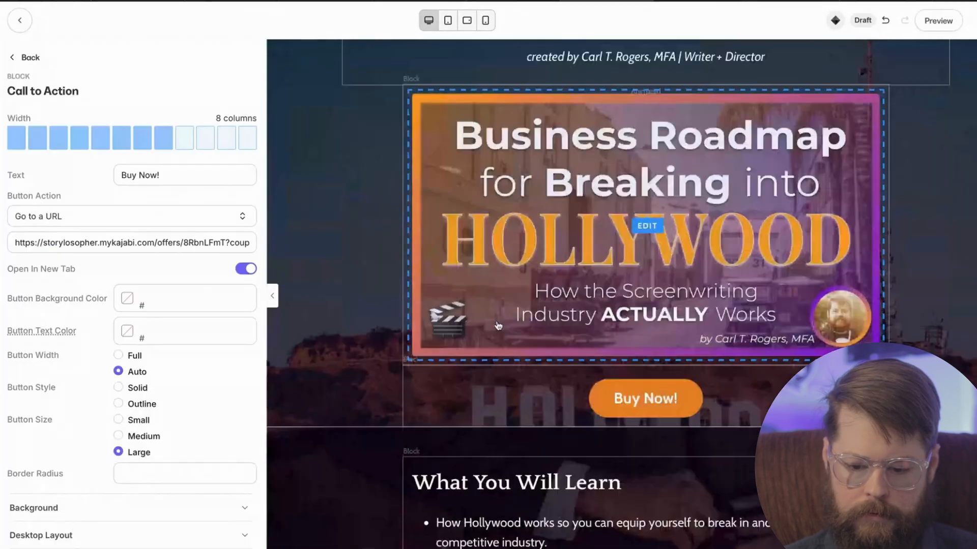
# Check the button colors in the pricing section and the content below it in the editor
pyautogui.scroll(-2, 499, 326)
pyautogui.scroll(-15, 497, 322)
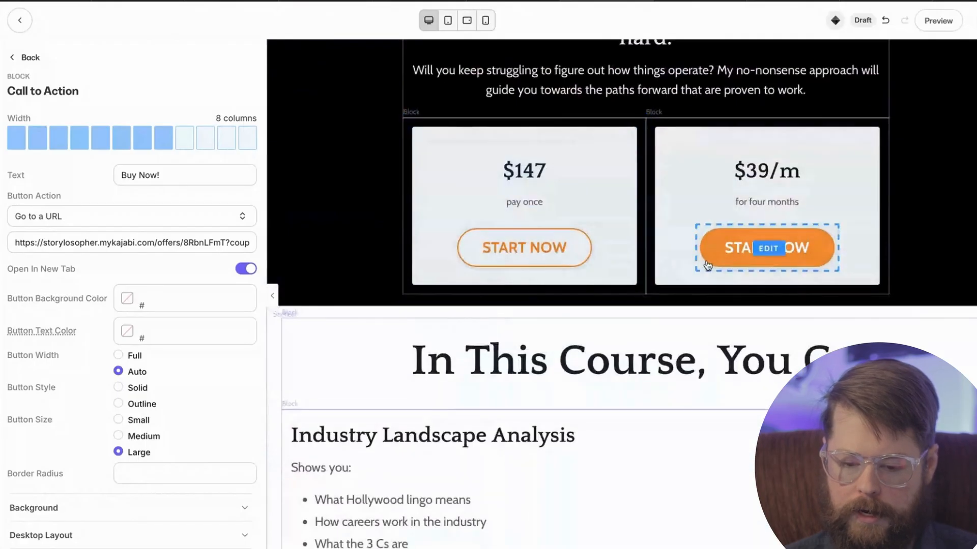
pyautogui.scroll(-6, 746, 261)
pyautogui.scroll(9, 746, 260)
pyautogui.scroll(1, 746, 261)
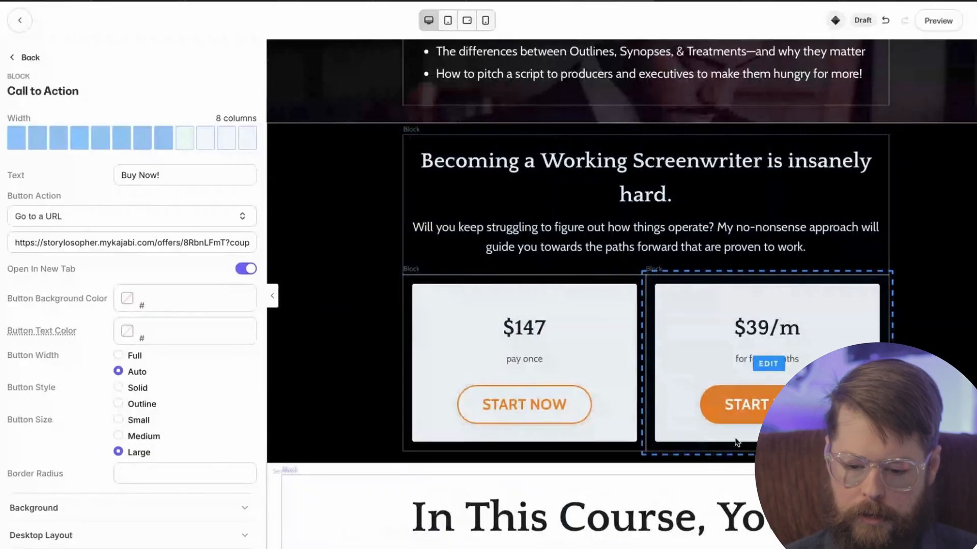
# Preview the full page and review the layout from the hero through pricing and the course content
pyautogui.scroll(4, 737, 443)
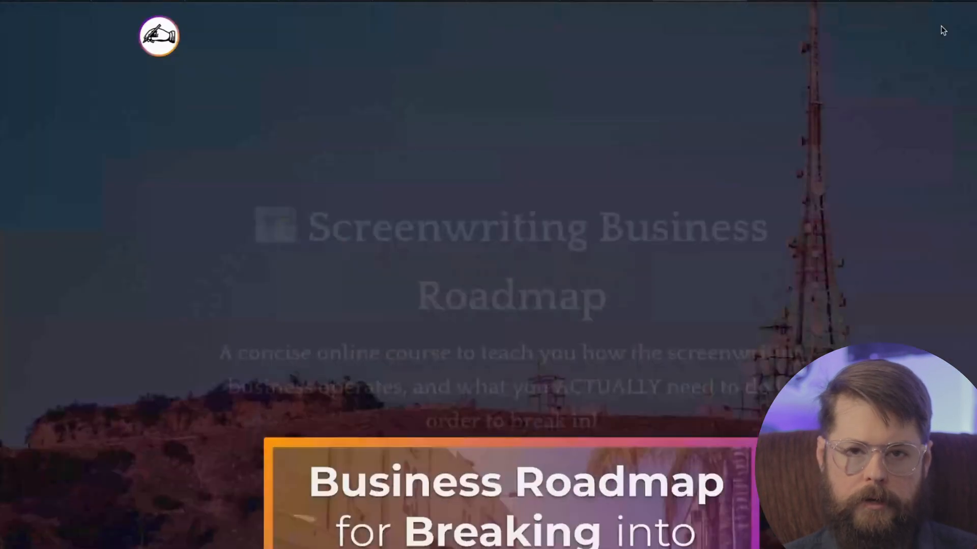
pyautogui.scroll(-15, 748, 205)
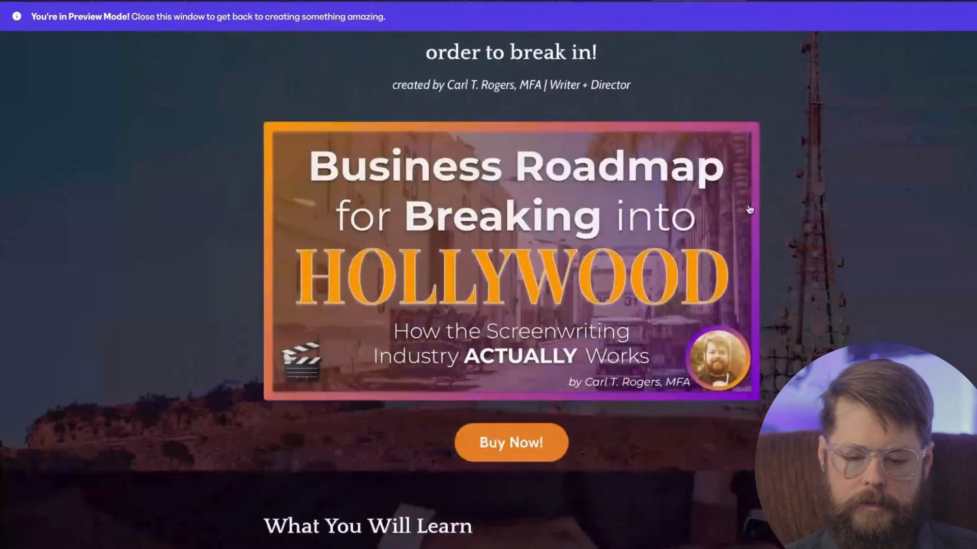
pyautogui.scroll(-13, 748, 204)
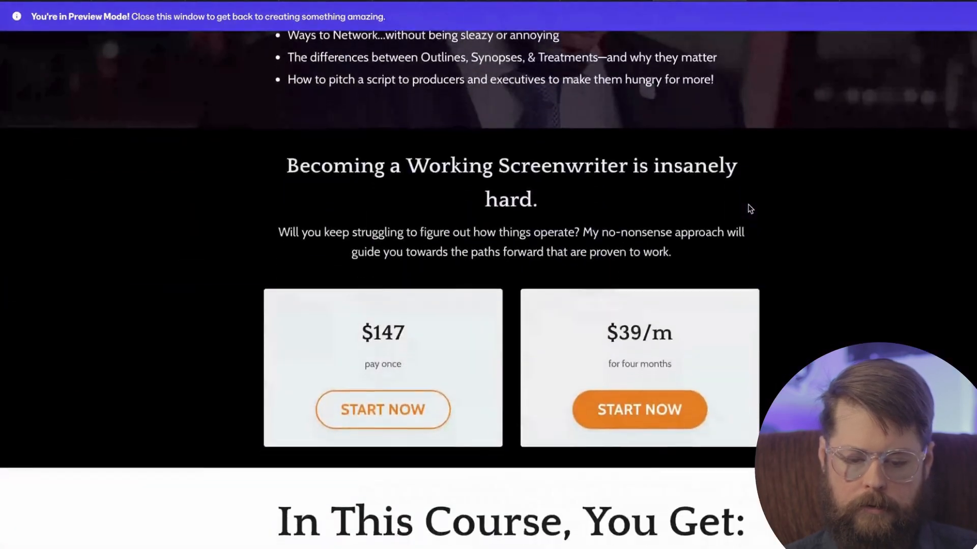
pyautogui.scroll(-13, 748, 209)
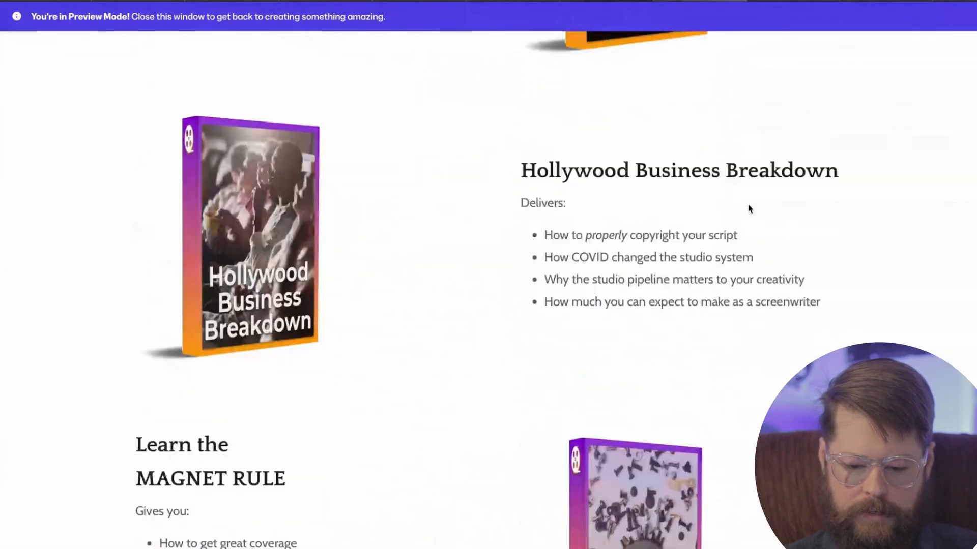
pyautogui.scroll(20, 748, 208)
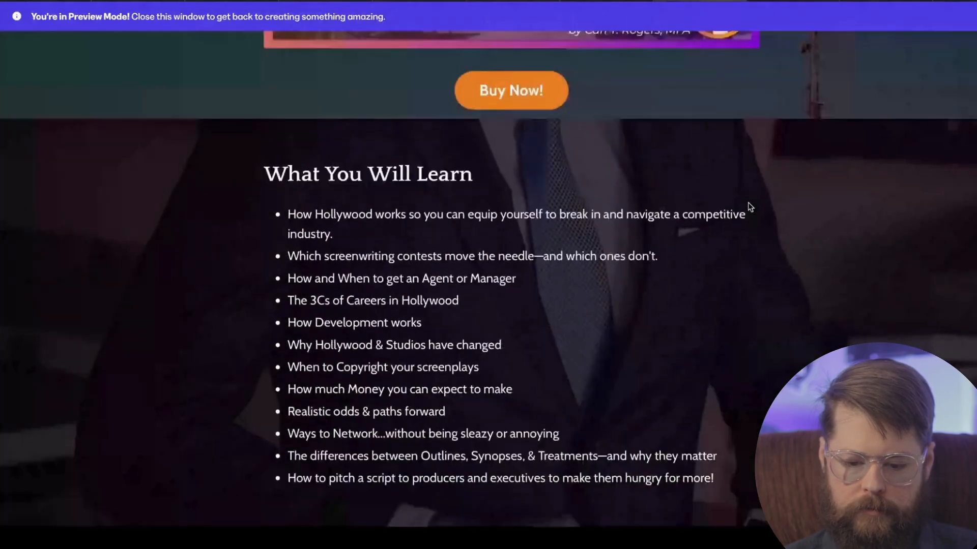
pyautogui.scroll(4, 748, 206)
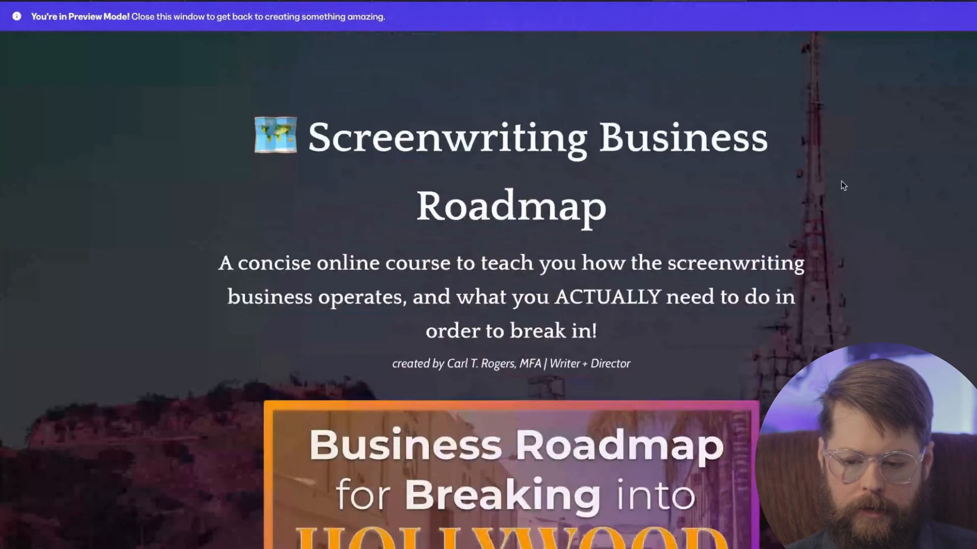